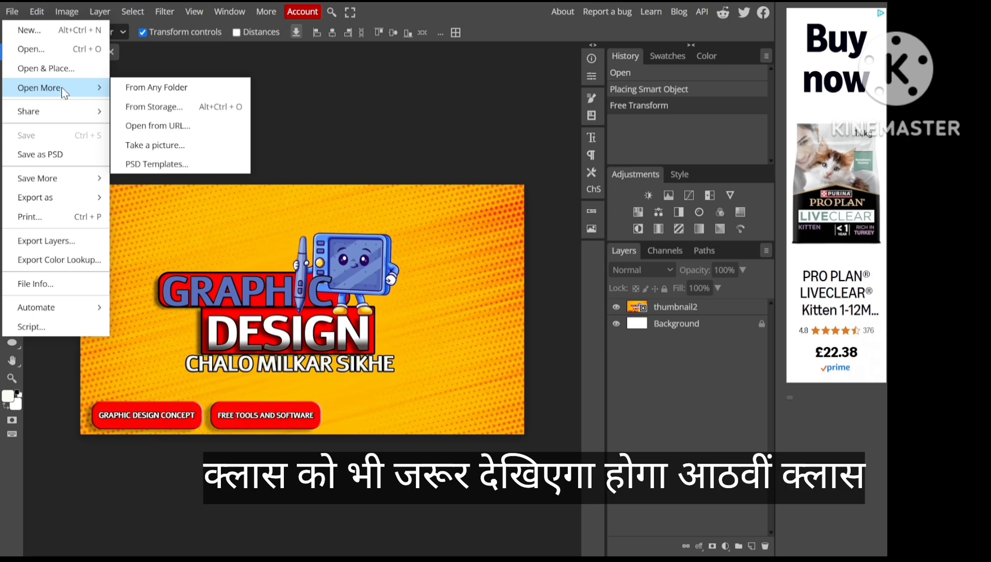
Share the New Project design as an image (PNG / JPG) and agree to publish it under a public URL.
{"action": "mouse_move", "coordinate": [62, 110]}
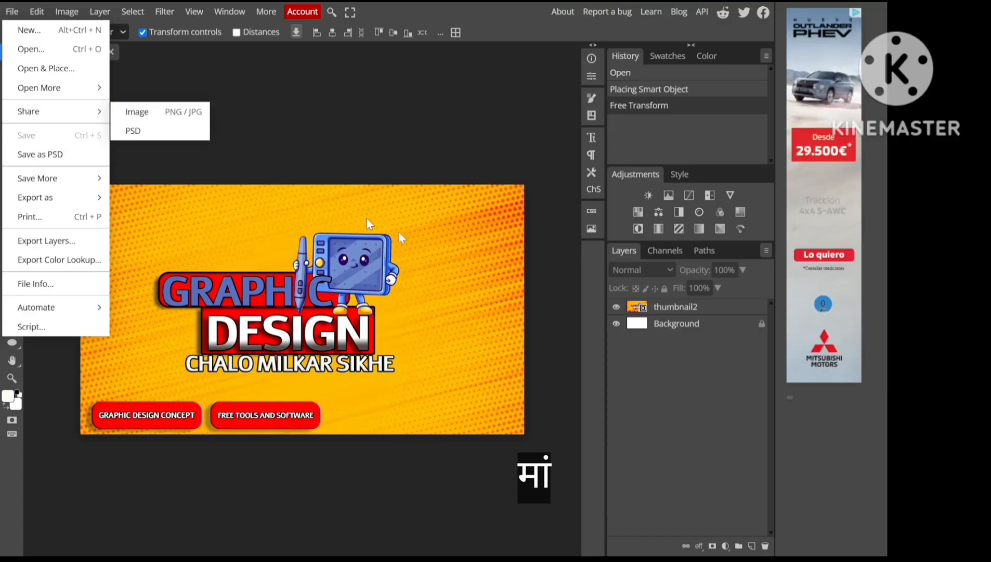
{"action": "left_click", "coordinate": [309, 115]}
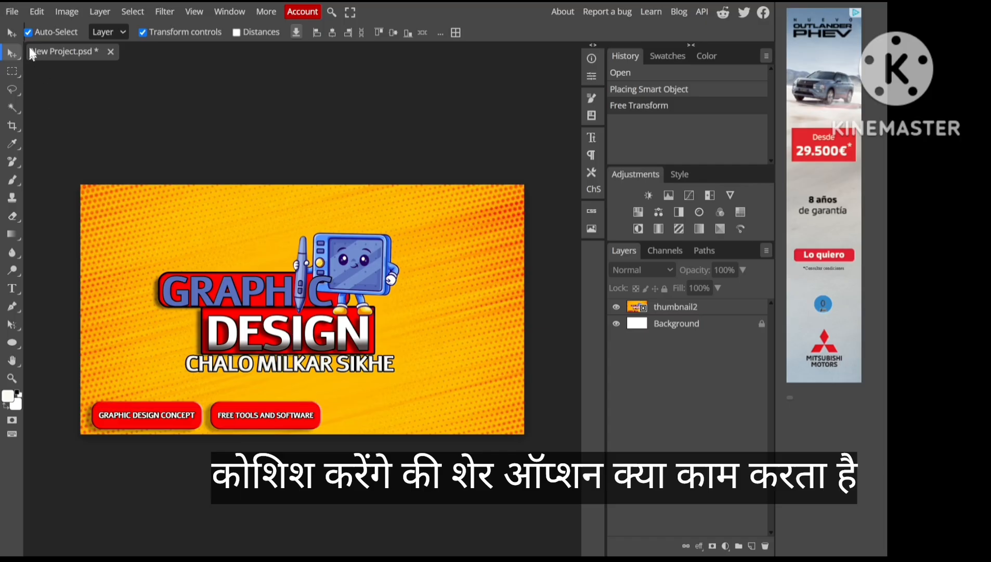
{"action": "left_click", "coordinate": [14, 11]}
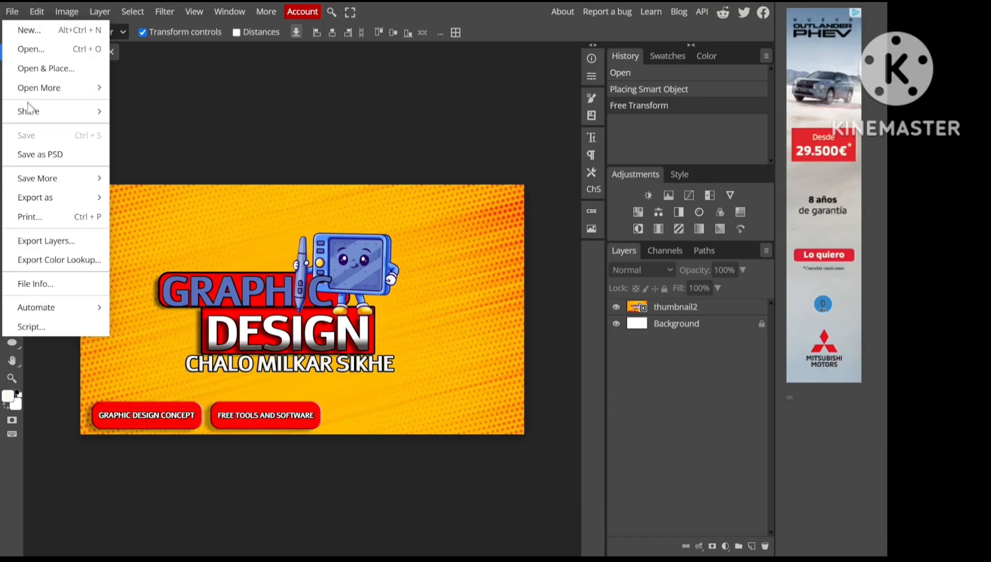
{"action": "mouse_move", "coordinate": [53, 116]}
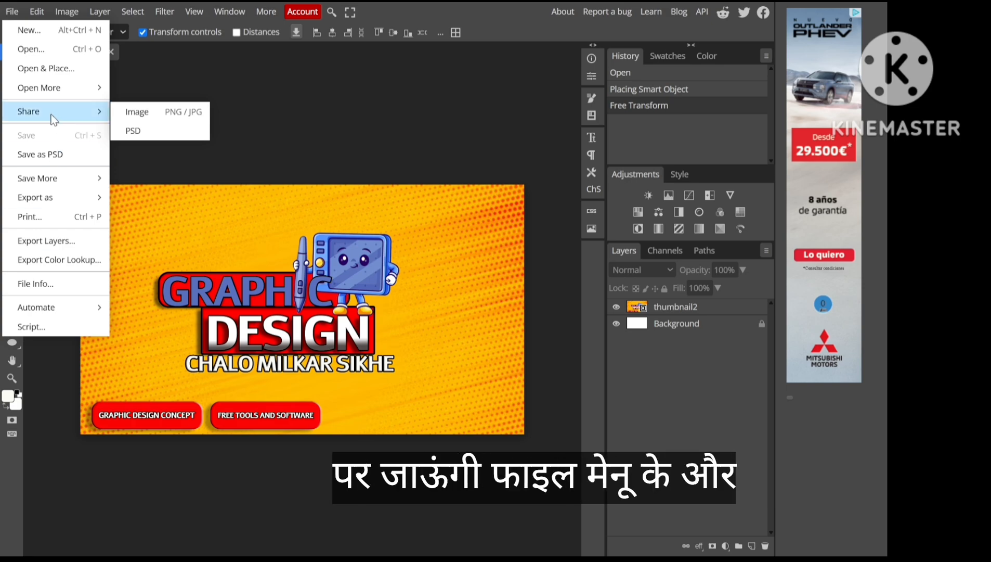
{"action": "left_click", "coordinate": [158, 113]}
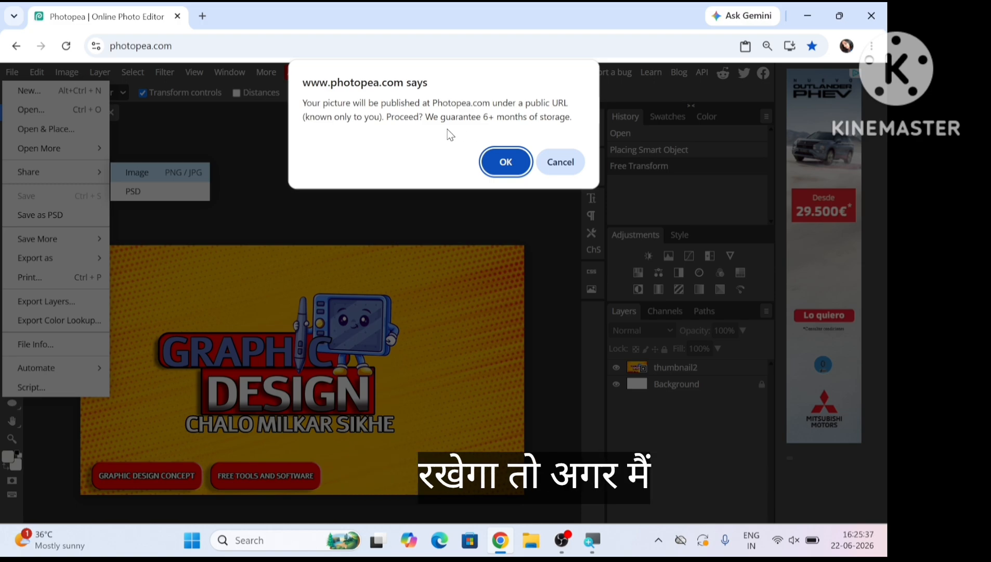
{"action": "left_click", "coordinate": [507, 171]}
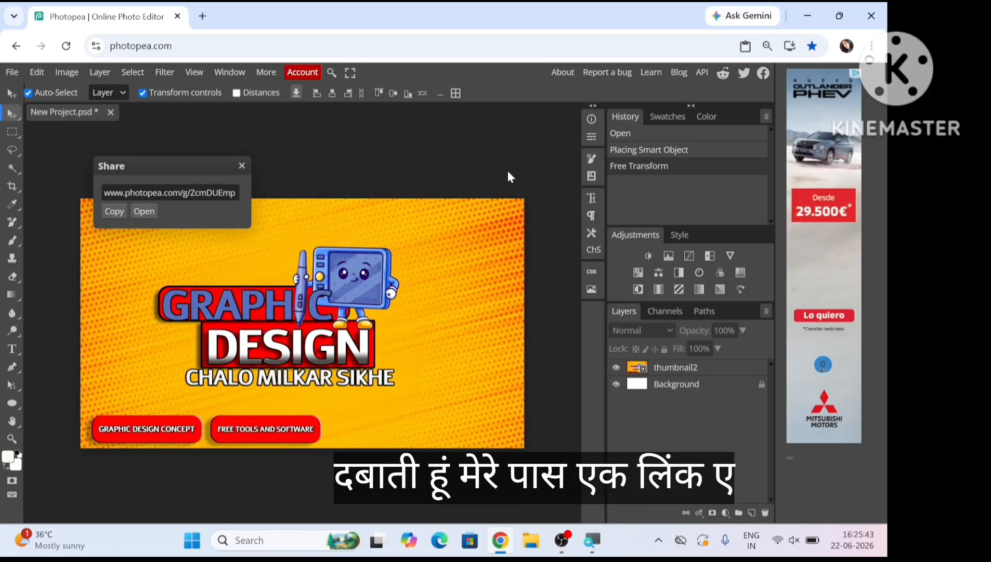
Switch the editor to full screen and copy the share link of the published image.
{"action": "left_click", "coordinate": [349, 73]}
{"action": "left_click", "coordinate": [121, 136]}
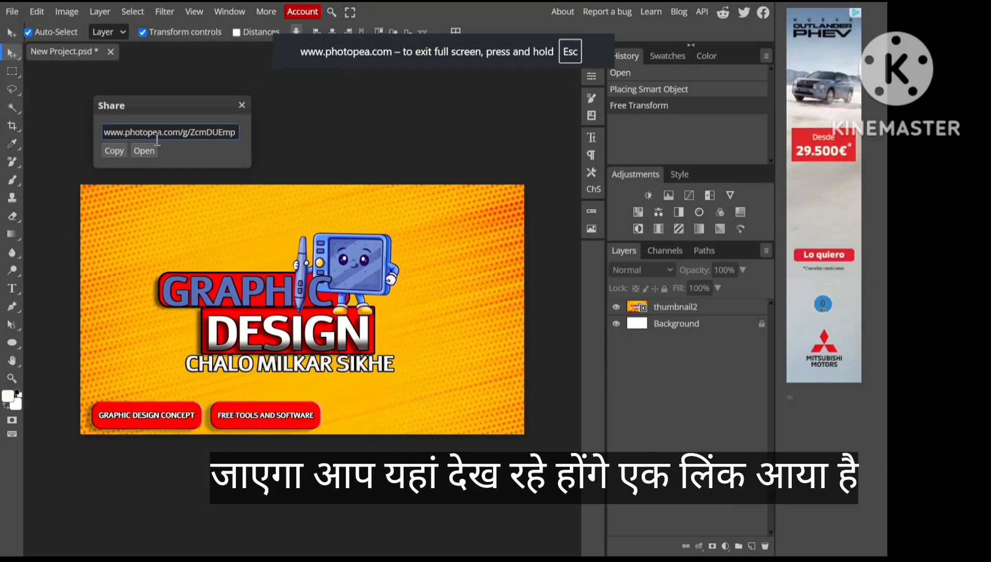
{"action": "left_click", "coordinate": [113, 155]}
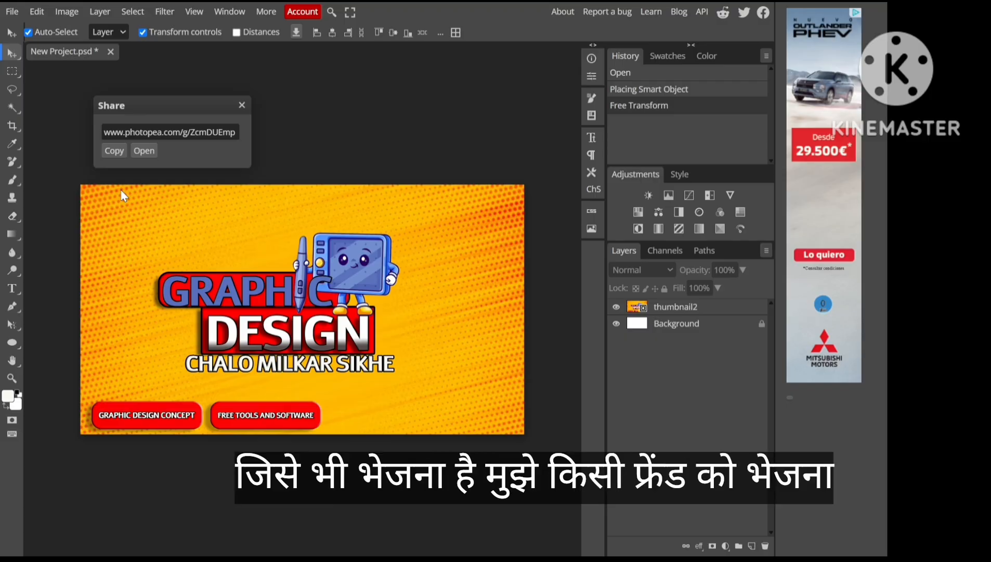
{"action": "left_click", "coordinate": [115, 150]}
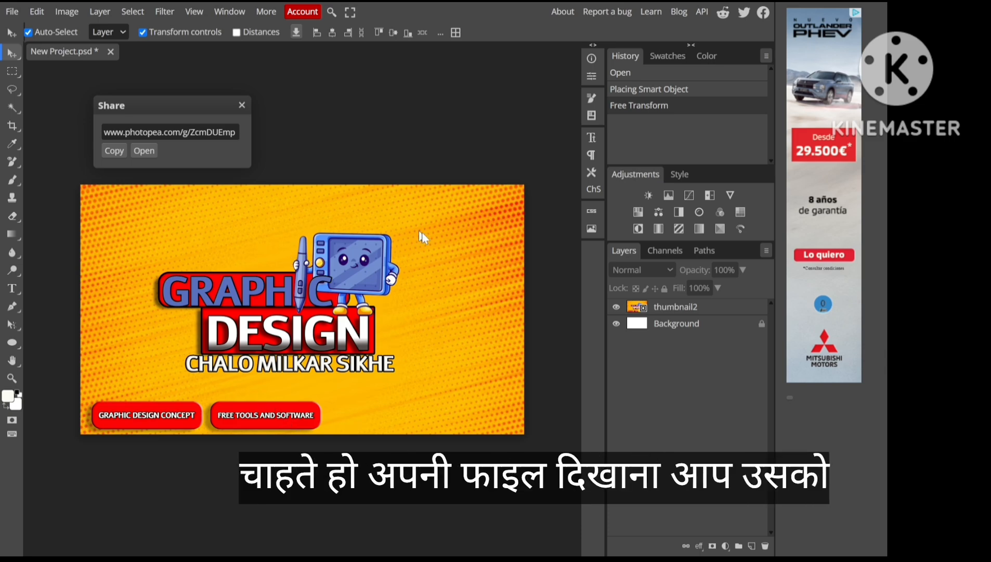
Open the shared image's web page, load the image for editing, and inspect its Background layer.
{"action": "left_click", "coordinate": [151, 149]}
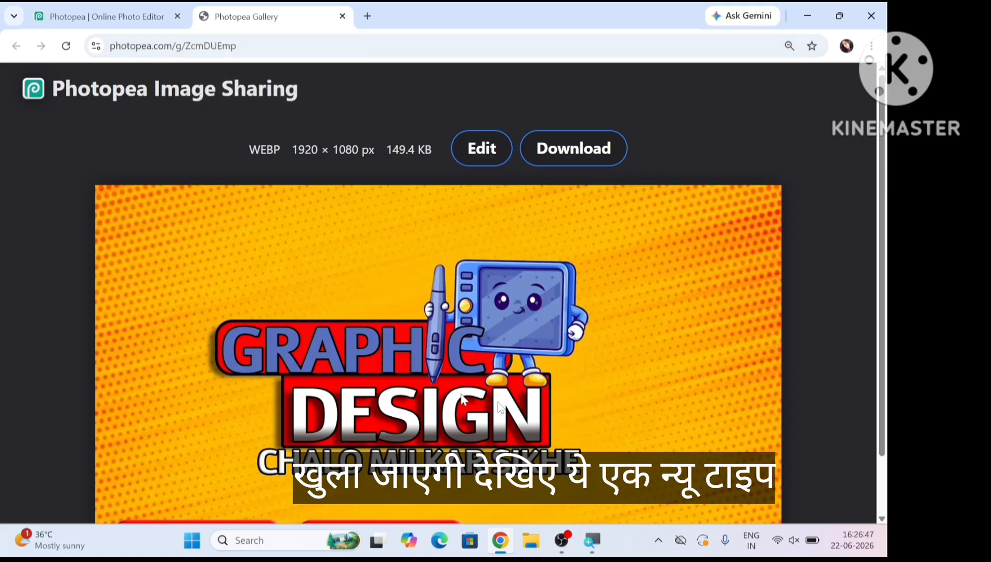
{"action": "scroll", "coordinate": [882, 519], "scroll_direction": "down", "scroll_amount": 1}
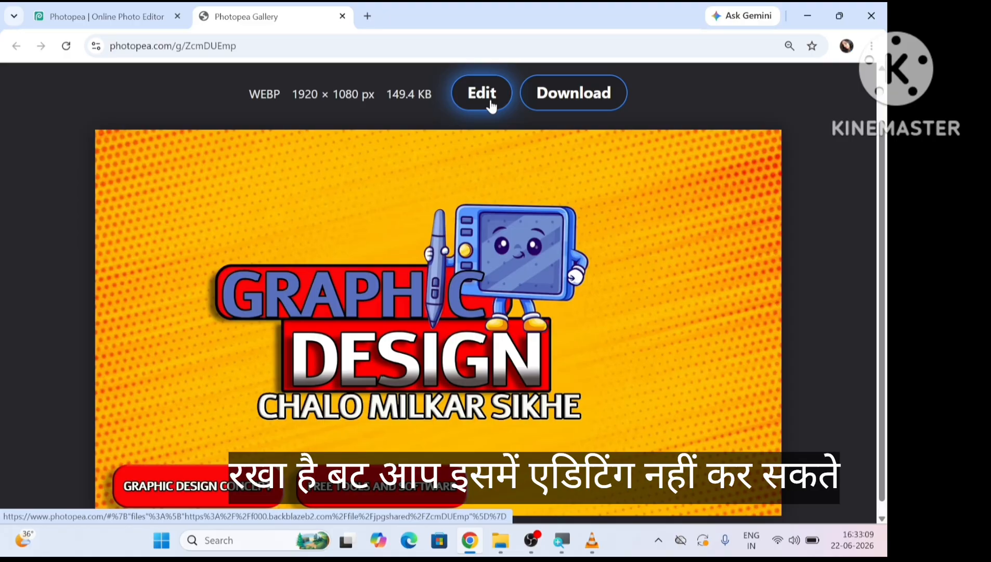
{"action": "left_click", "coordinate": [490, 101]}
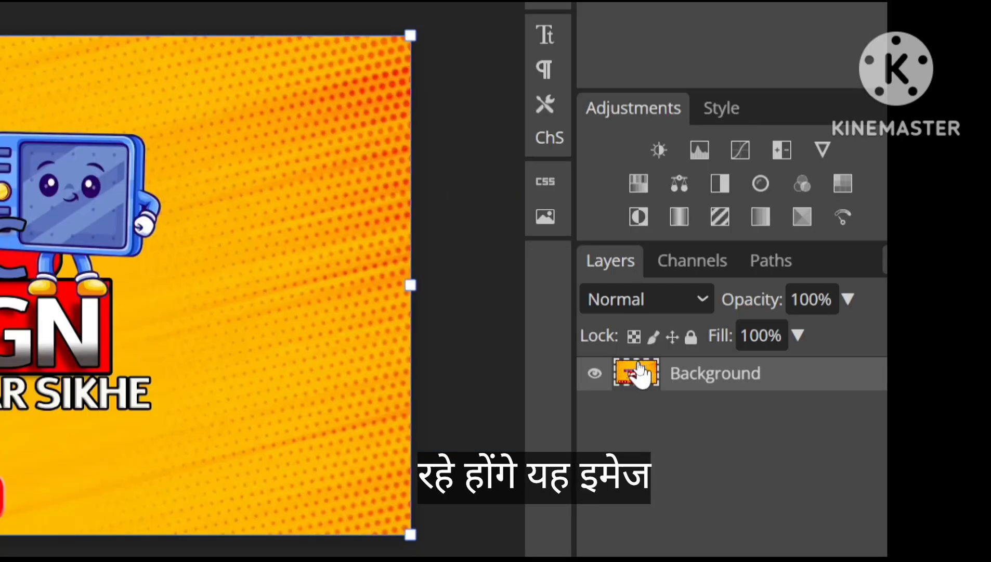
{"action": "left_click", "coordinate": [639, 366]}
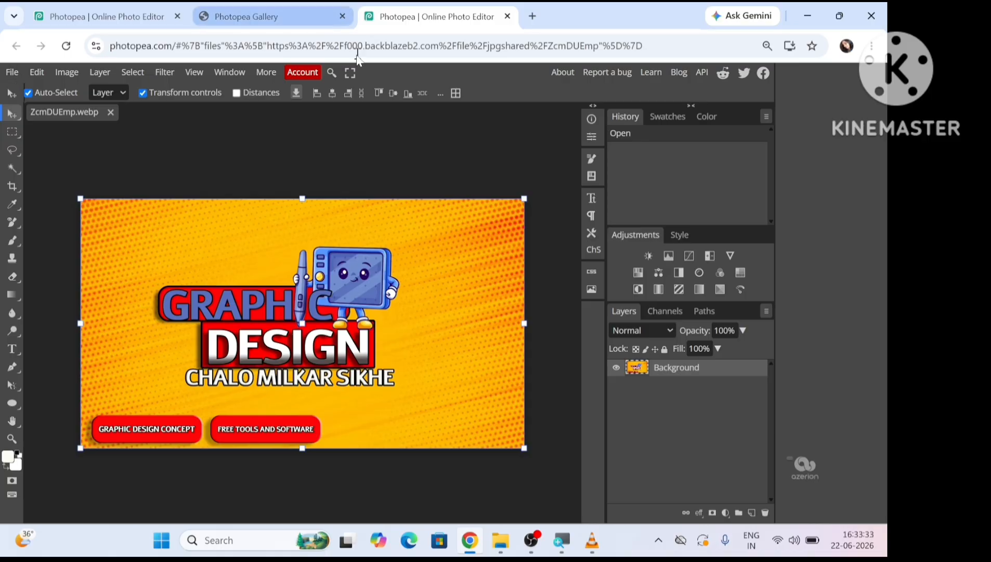
{"action": "left_click", "coordinate": [350, 73]}
{"action": "left_click", "coordinate": [15, 12]}
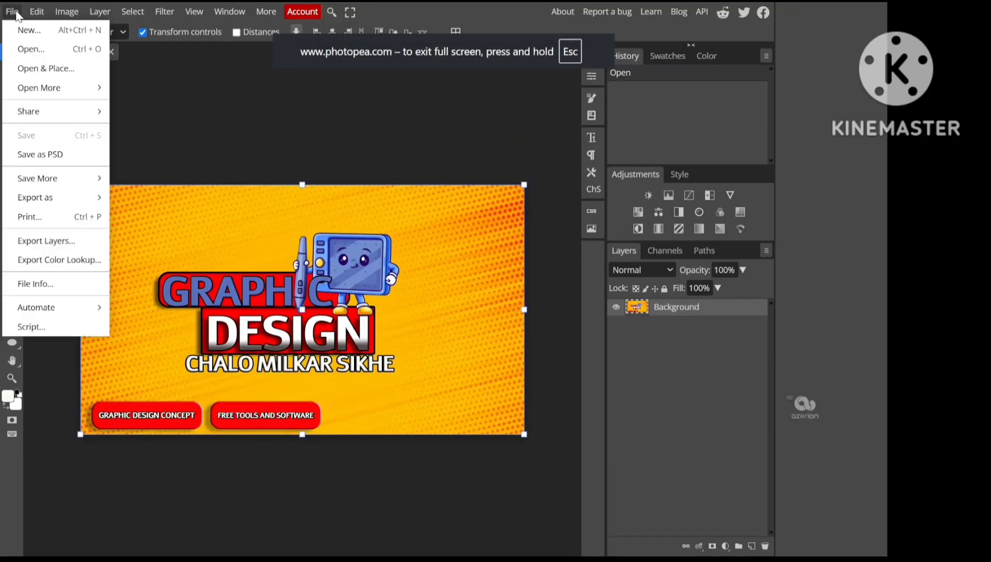
{"action": "mouse_move", "coordinate": [33, 110]}
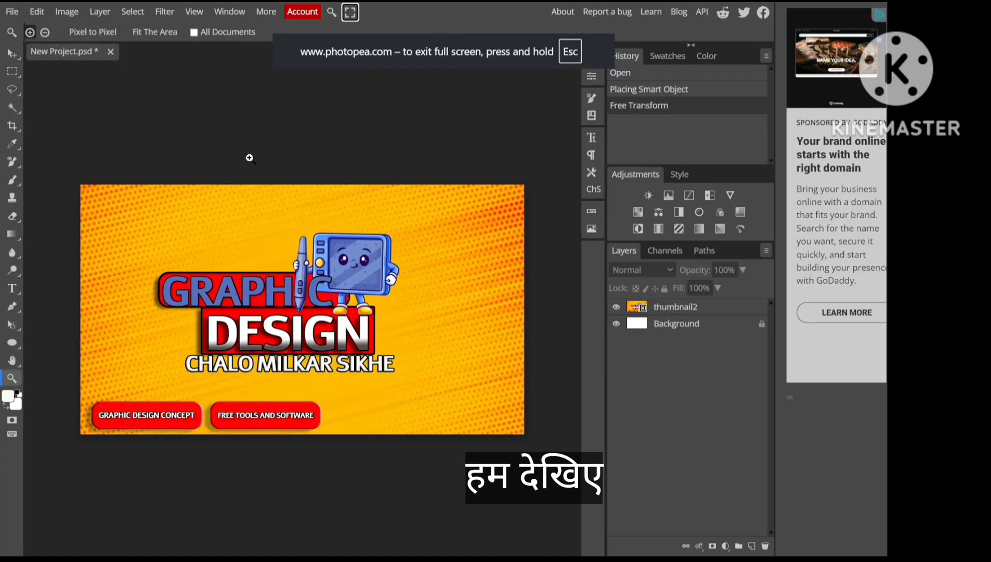
Share the New Project document as a PSD and agree to publish it under a public URL.
{"action": "key", "text": "v"}
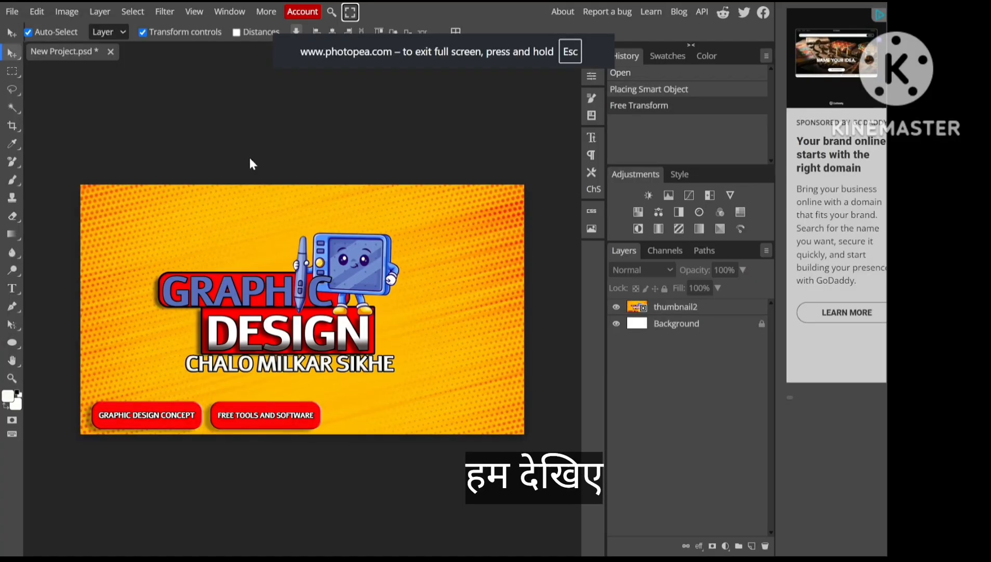
{"action": "left_click", "coordinate": [11, 13]}
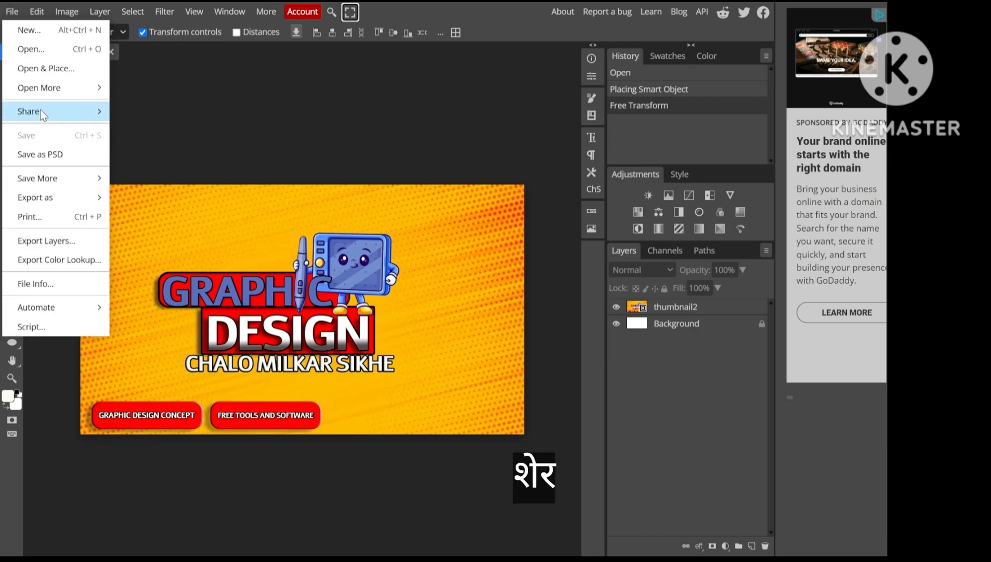
{"action": "mouse_move", "coordinate": [78, 111]}
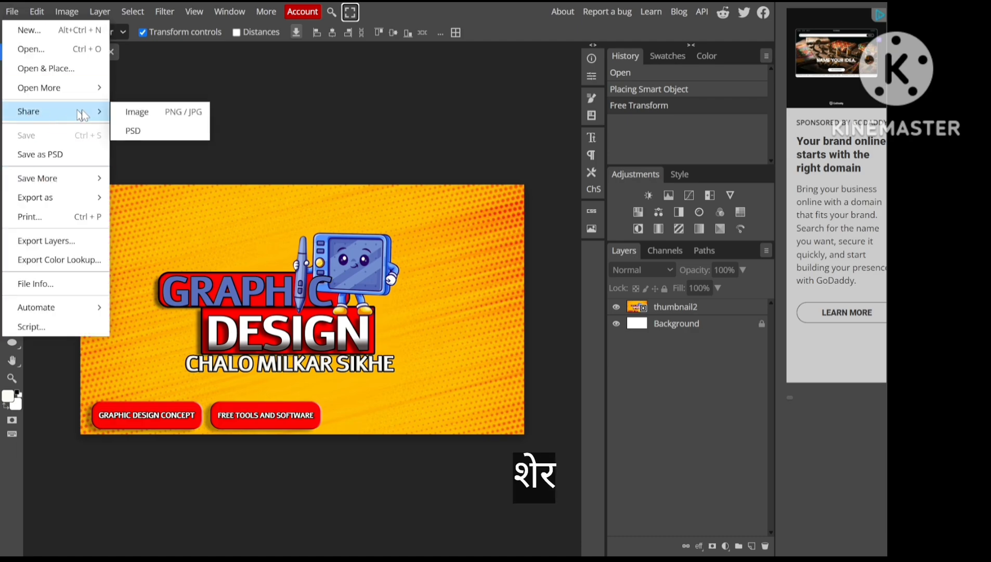
{"action": "left_click", "coordinate": [151, 131]}
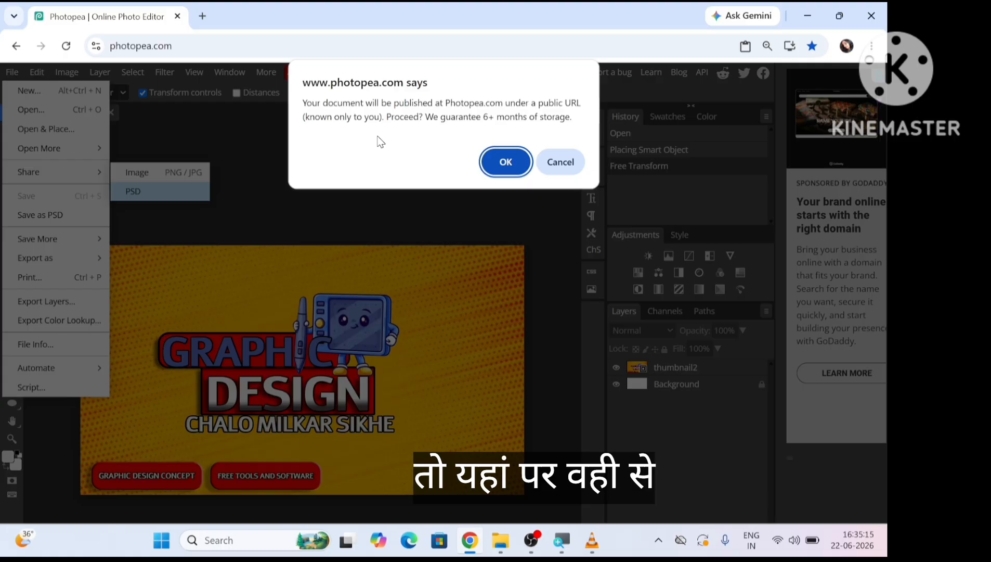
{"action": "left_click", "coordinate": [506, 162]}
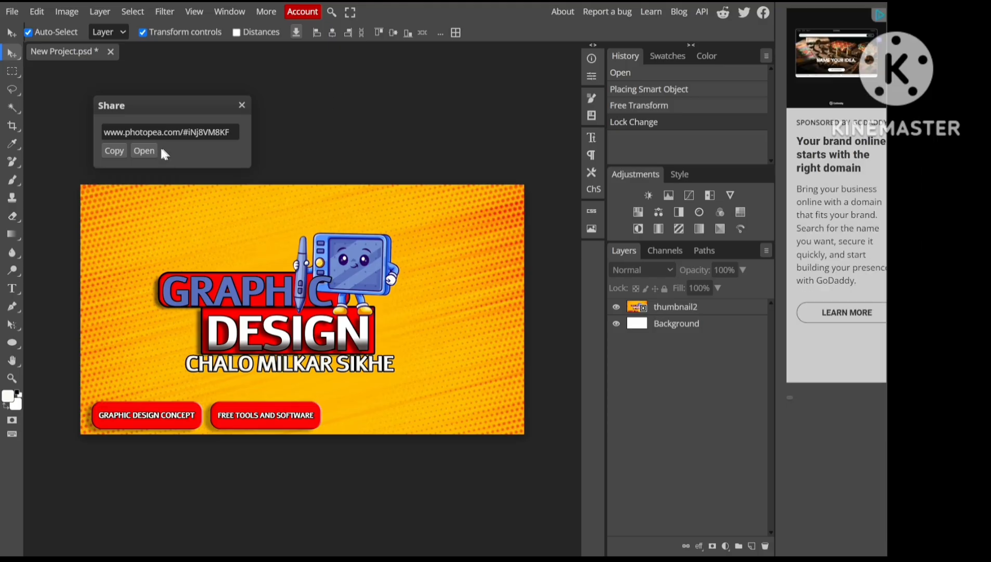
Copy and open the PSD share link, and open the thumbnail2 smart object to check its graphic rec group.
{"action": "left_click", "coordinate": [123, 150]}
{"action": "left_click", "coordinate": [136, 151]}
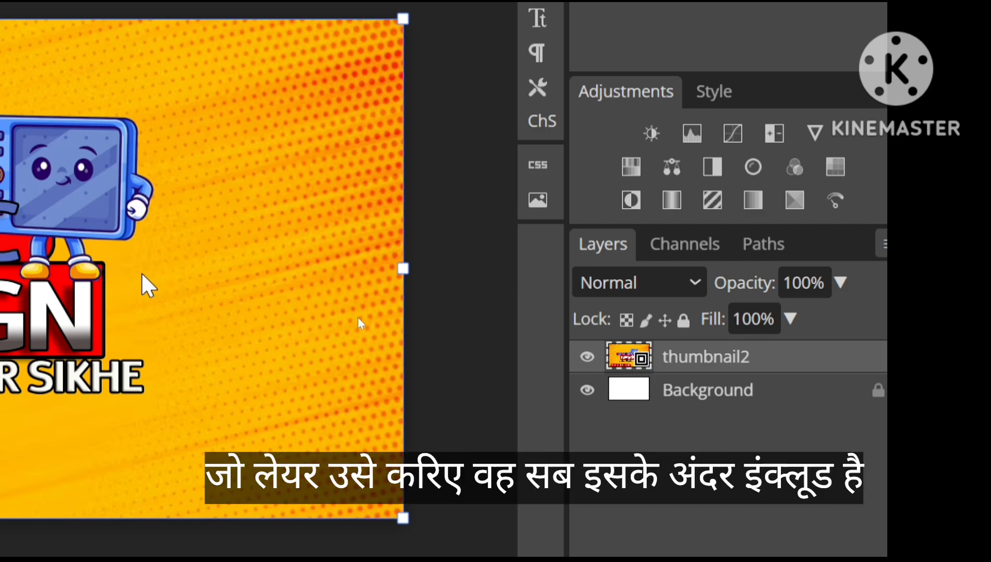
{"action": "double_click", "coordinate": [643, 364]}
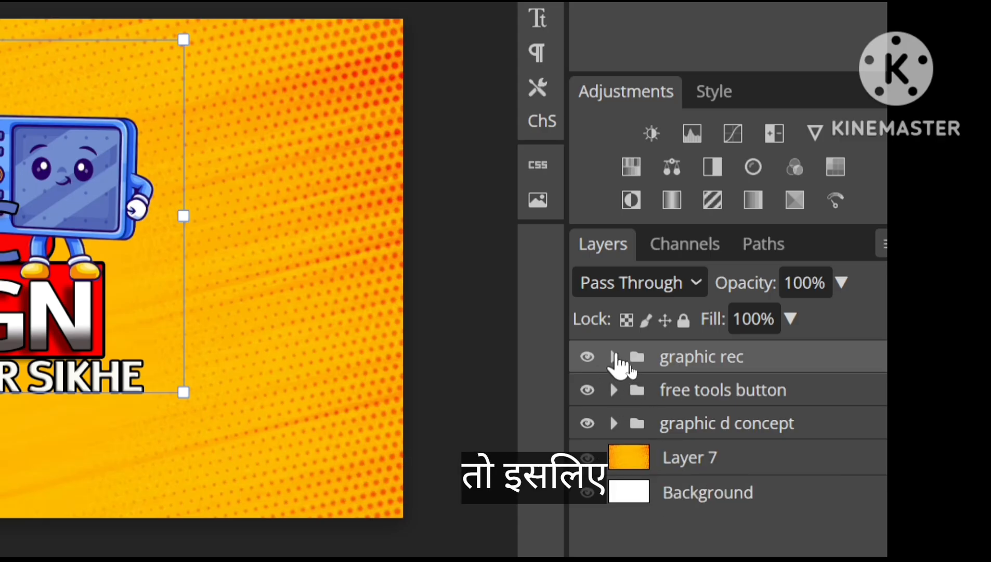
{"action": "left_click", "coordinate": [614, 357]}
{"action": "left_click", "coordinate": [614, 358]}
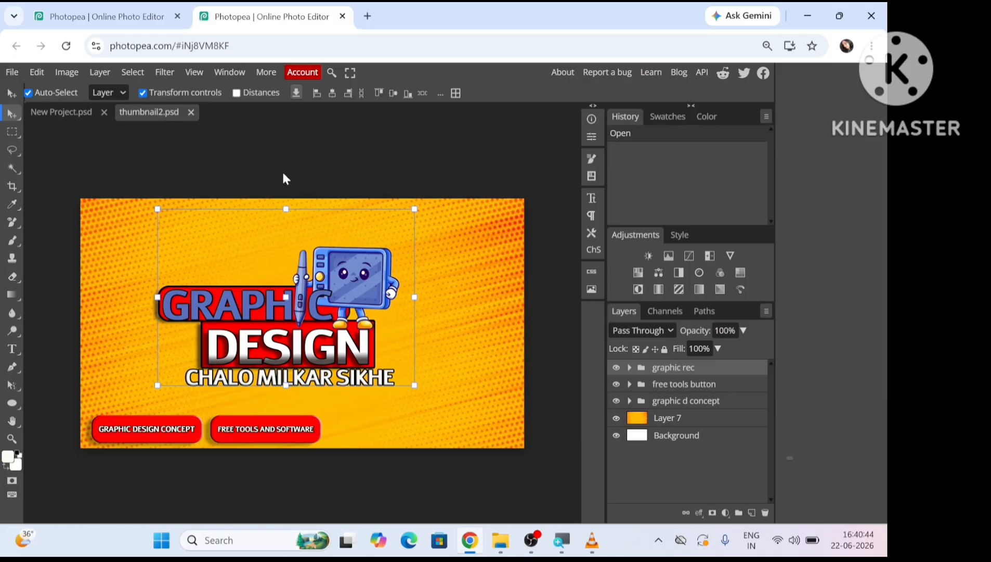
{"action": "left_click", "coordinate": [350, 73]}
{"action": "left_click", "coordinate": [12, 13]}
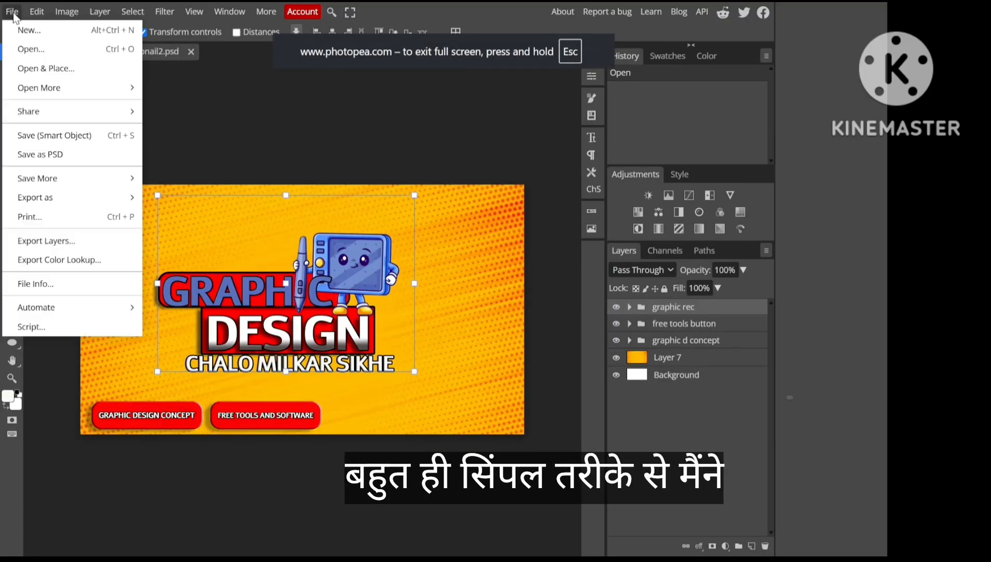
{"action": "mouse_move", "coordinate": [51, 121]}
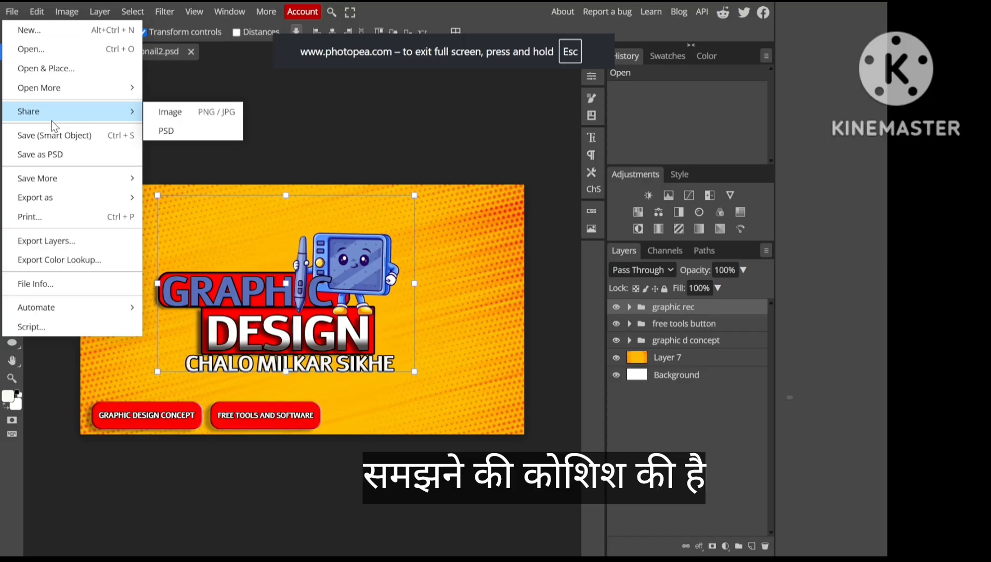
{"action": "left_click", "coordinate": [273, 126]}
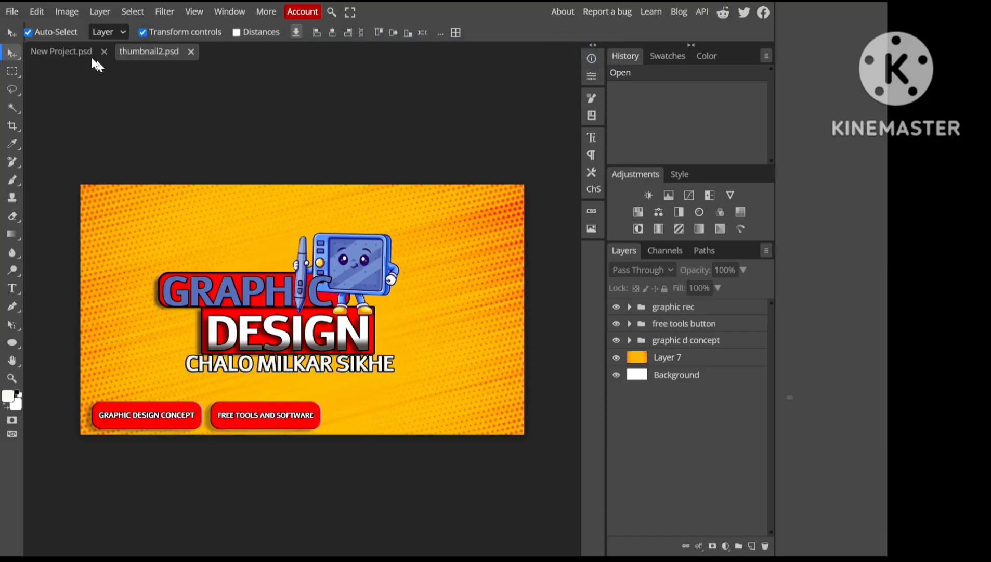
{"action": "left_click", "coordinate": [12, 12]}
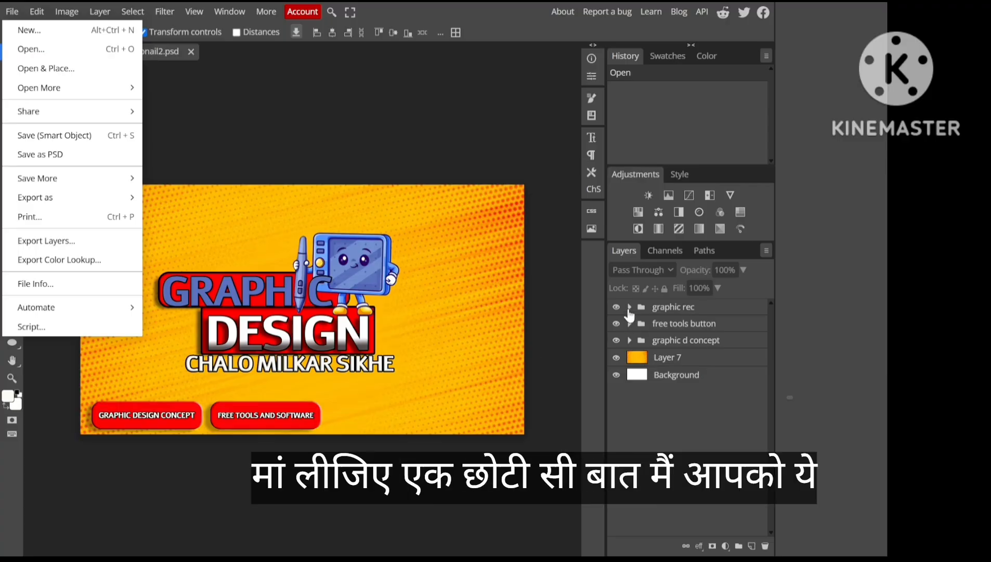
Examine the layers inside the graphic rec group, collapse it, and close thumbnail2.psd.
{"action": "left_click", "coordinate": [629, 309]}
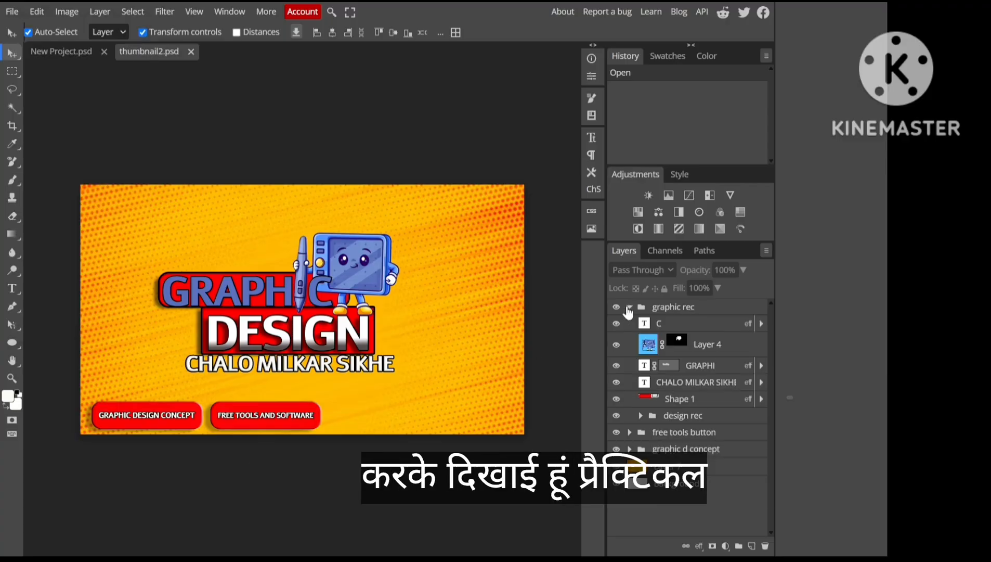
{"action": "left_click", "coordinate": [630, 307]}
{"action": "left_click", "coordinate": [190, 51]}
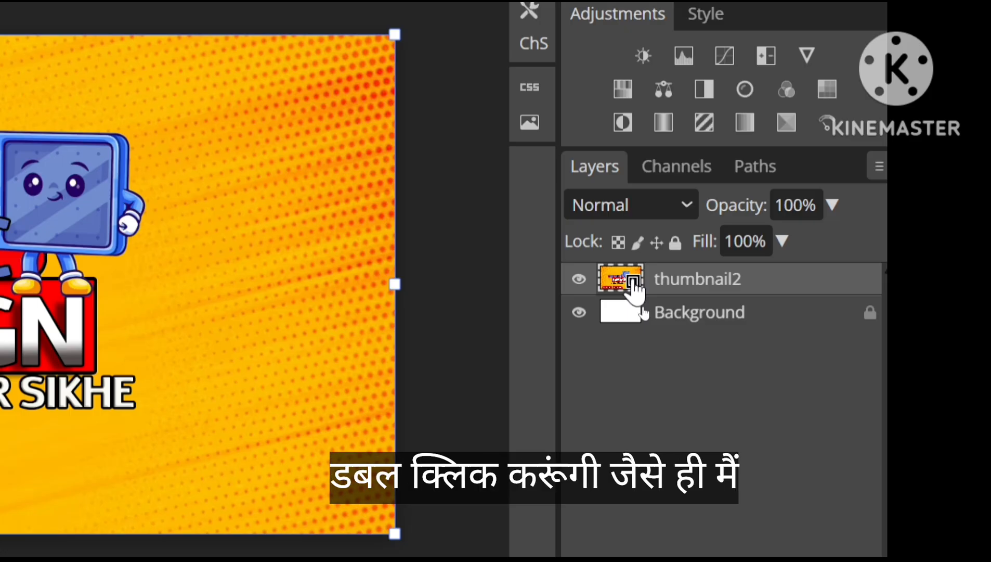
Open the thumbnail2 smart object's contents, expand the graphic d concept group, and select its Shape 3 layer.
{"action": "double_click", "coordinate": [633, 284]}
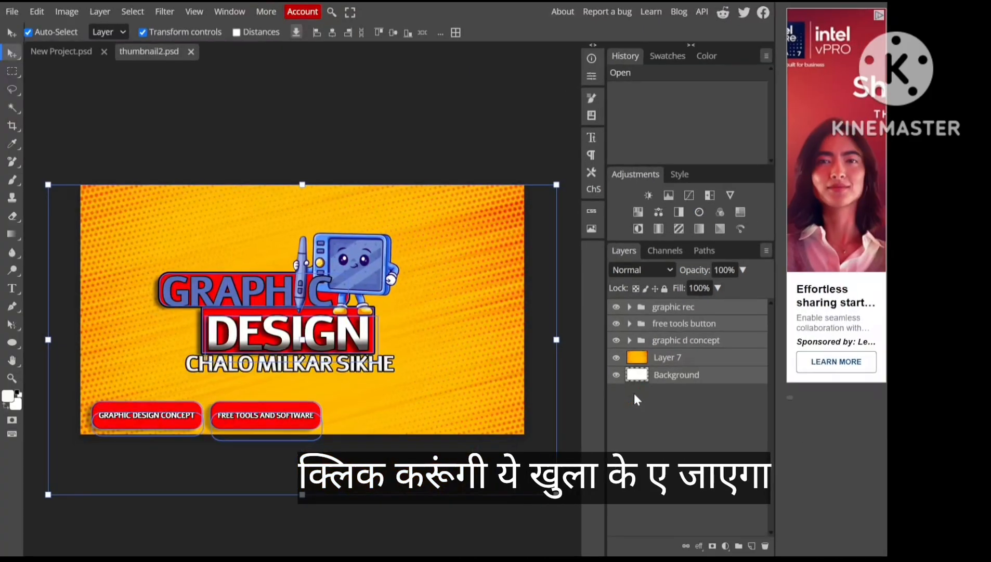
{"action": "left_click", "coordinate": [629, 341]}
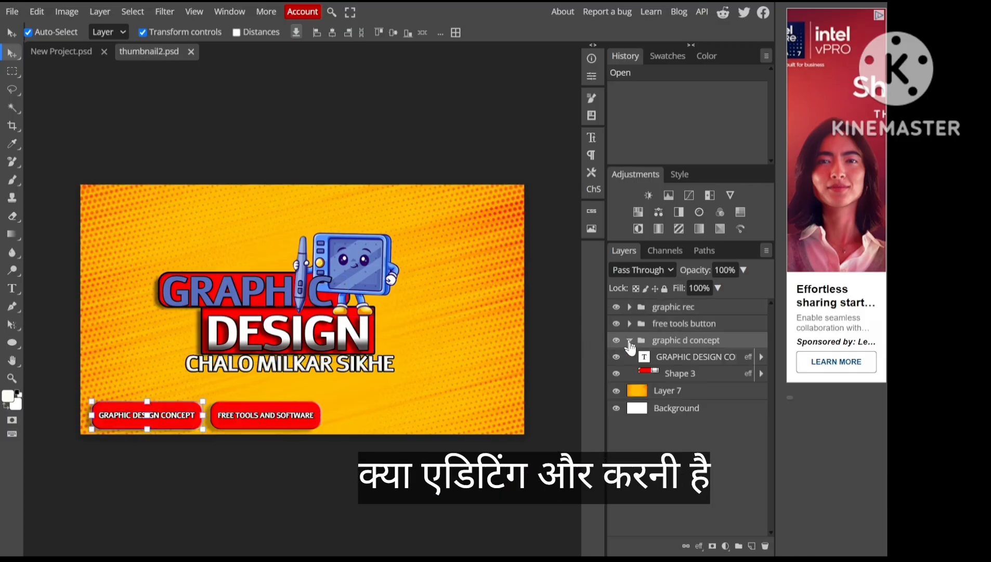
{"action": "left_click", "coordinate": [673, 377]}
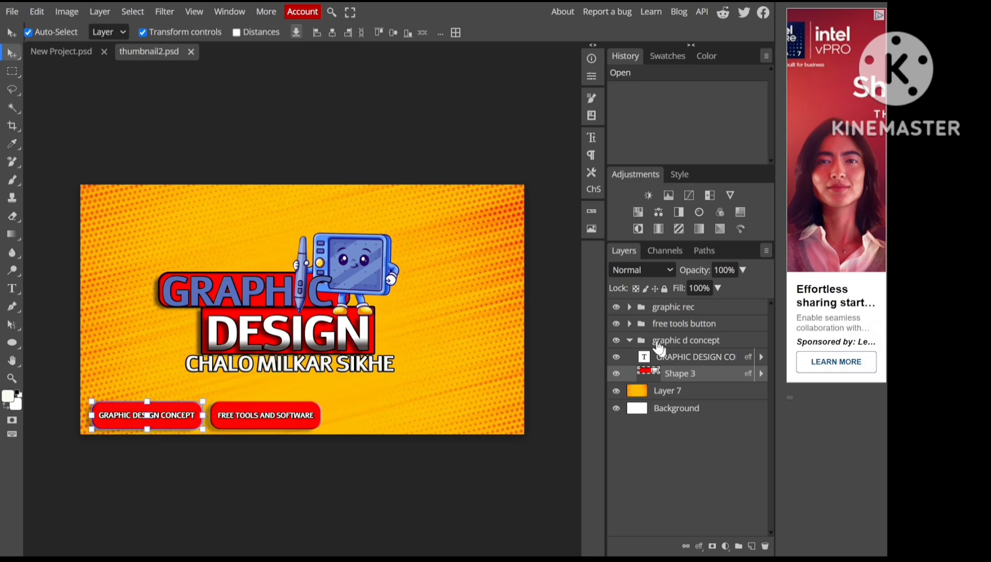
Expand the free tools button group and duplicate its Shape 3 copy layer.
{"action": "left_click", "coordinate": [630, 324]}
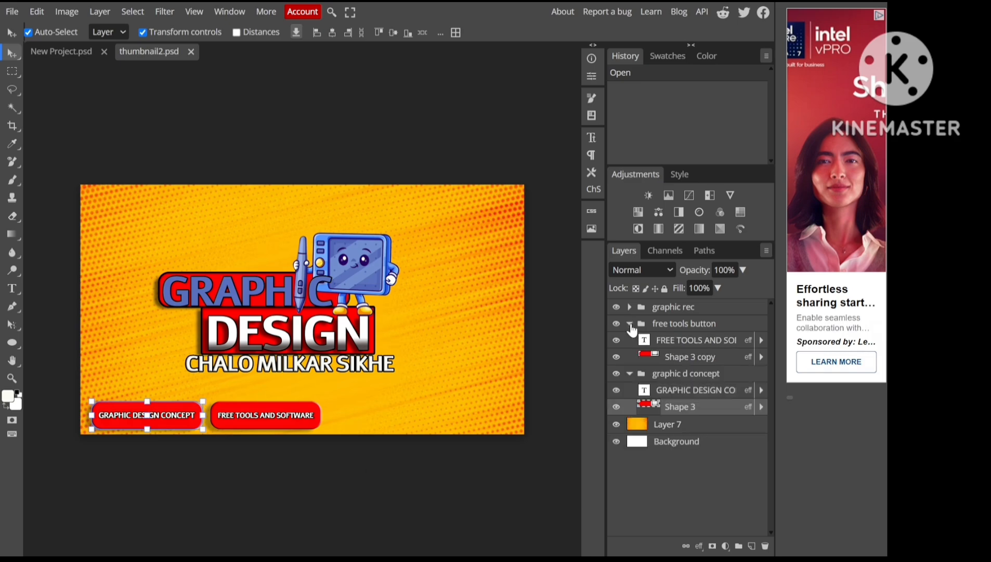
{"action": "left_click", "coordinate": [672, 360]}
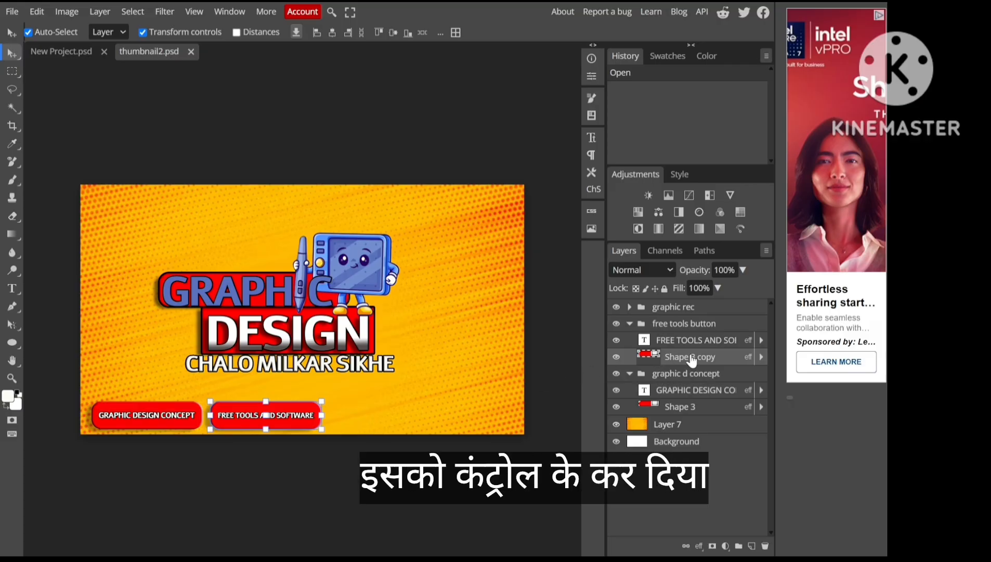
{"action": "key", "text": "ctrl+j"}
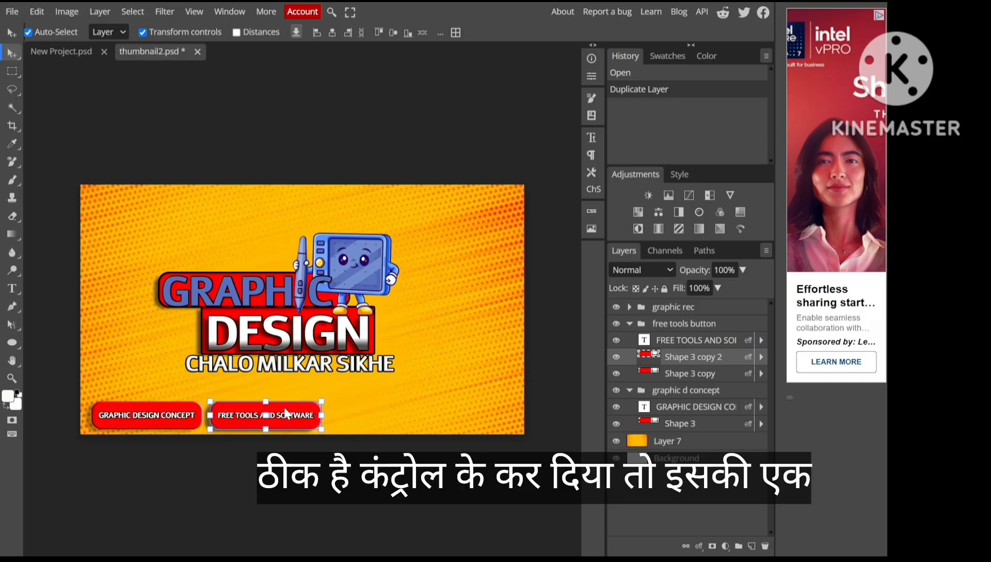
Move the duplicated button shape to sit just right of the FREE TOOLS AND SOFTWARE button.
{"action": "left_click_drag", "start_coordinate": [288, 413], "coordinate": [408, 412]}
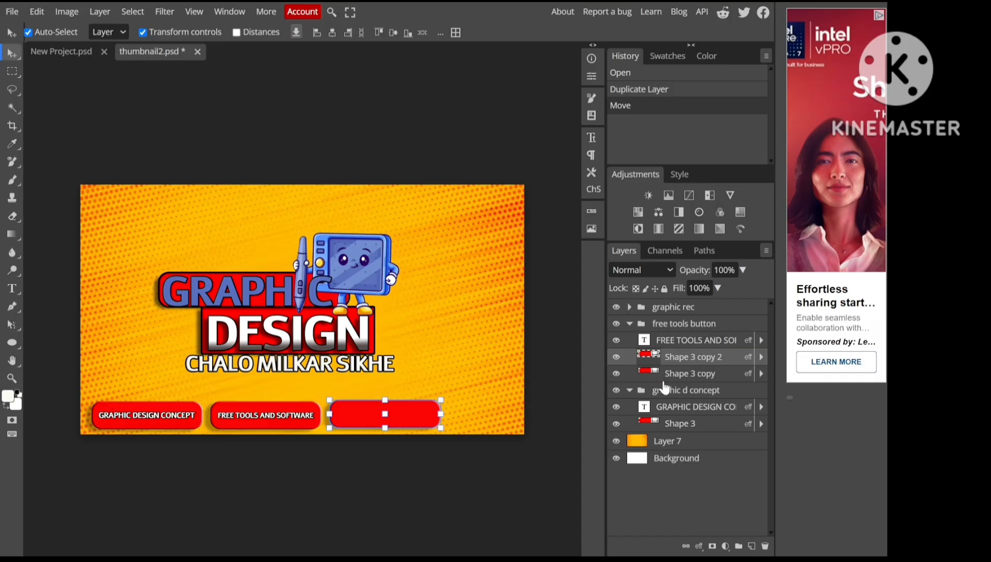
{"action": "left_click", "coordinate": [12, 289]}
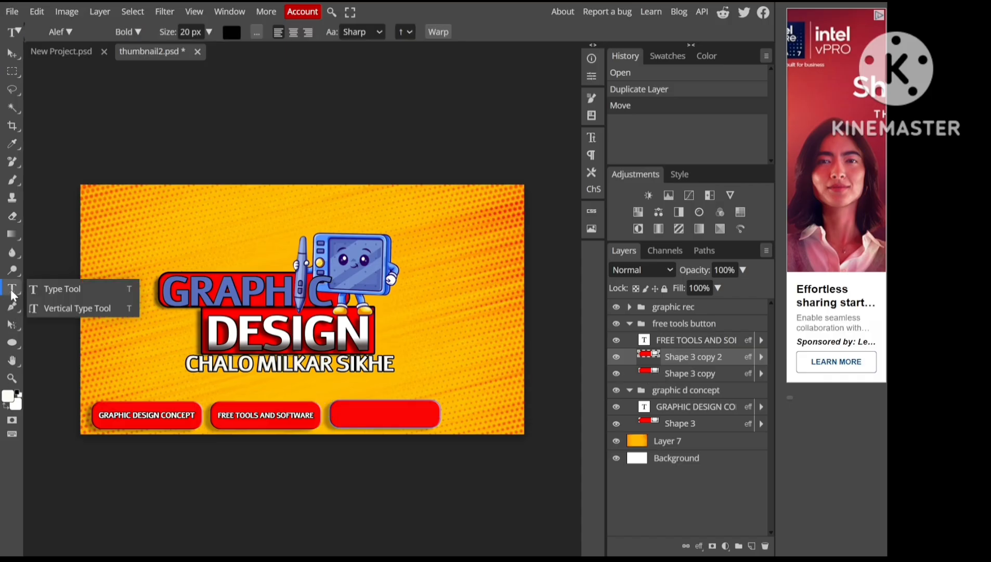
{"action": "left_click", "coordinate": [48, 291]}
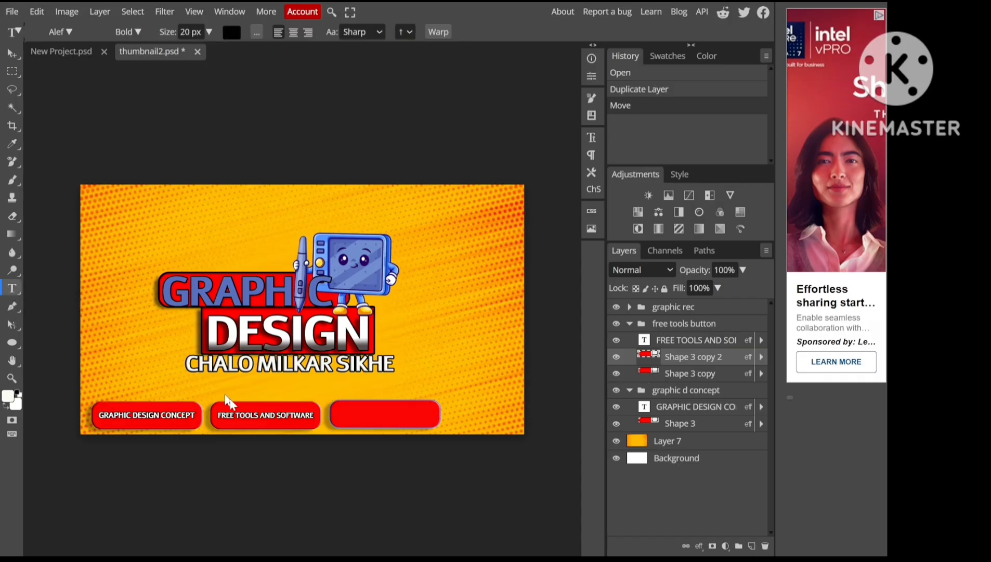
{"action": "left_click", "coordinate": [347, 415]}
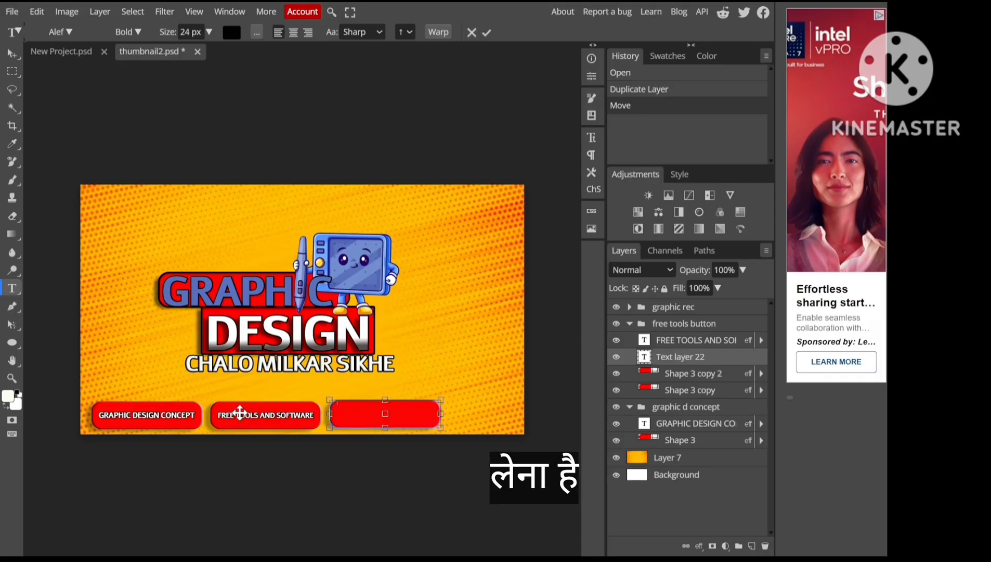
{"action": "left_click", "coordinate": [11, 56]}
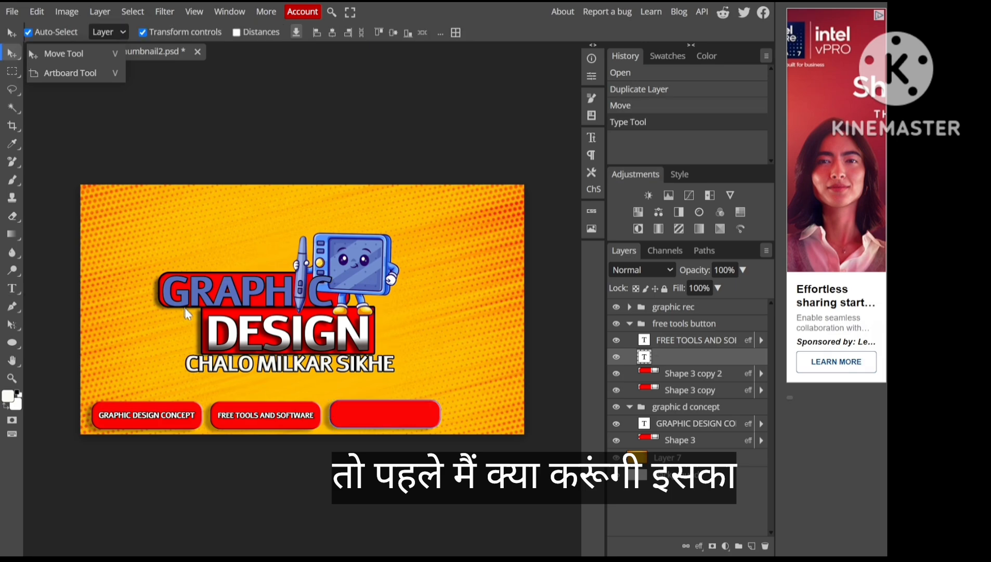
Check the FREE TOOLS AND SOFTWARE text's character settings, and add matching text EASY AND SIMPLE WAY on the new button.
{"action": "left_click", "coordinate": [228, 416]}
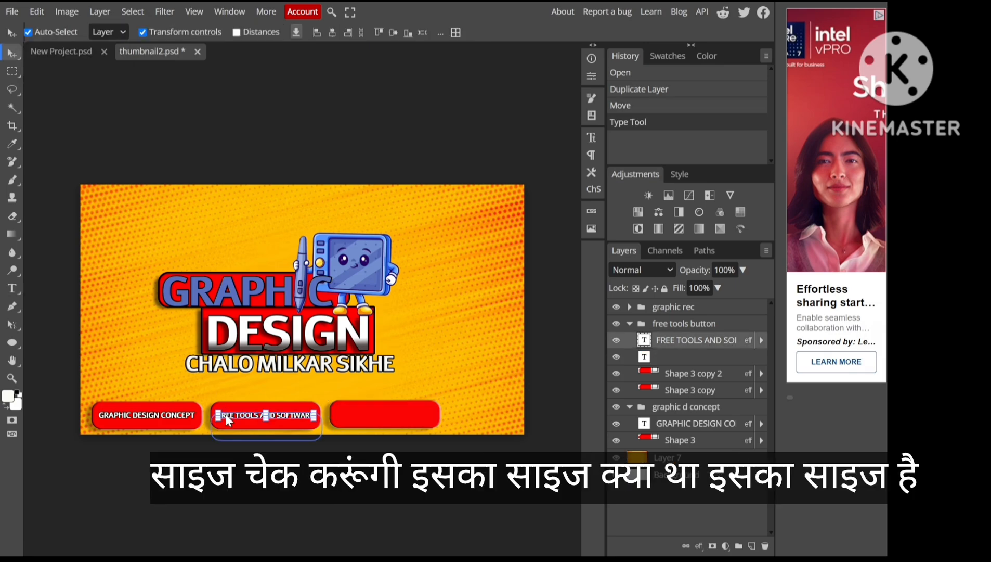
{"action": "left_click", "coordinate": [591, 137]}
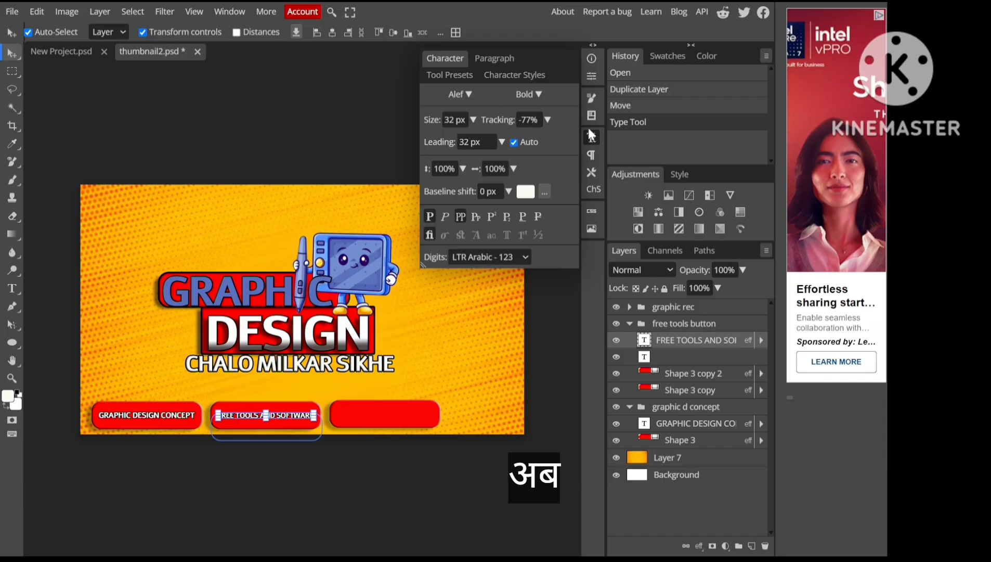
{"action": "left_click", "coordinate": [590, 133]}
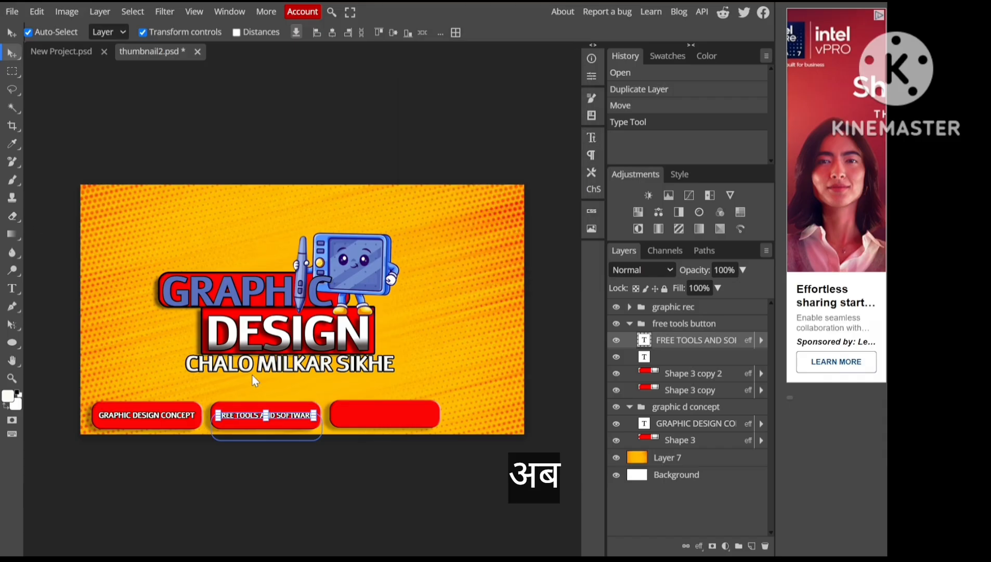
{"action": "key", "text": "t"}
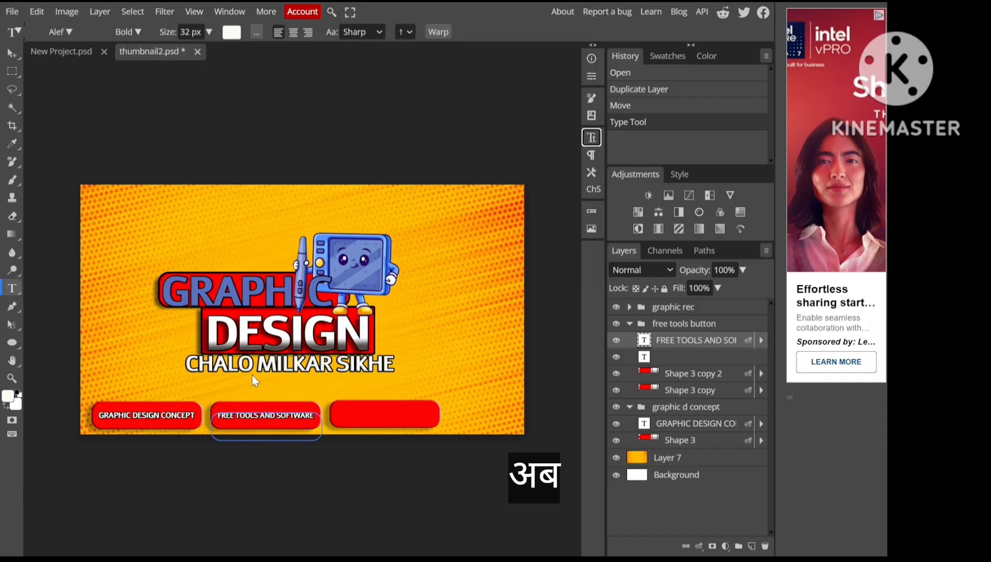
{"action": "left_click", "coordinate": [344, 406]}
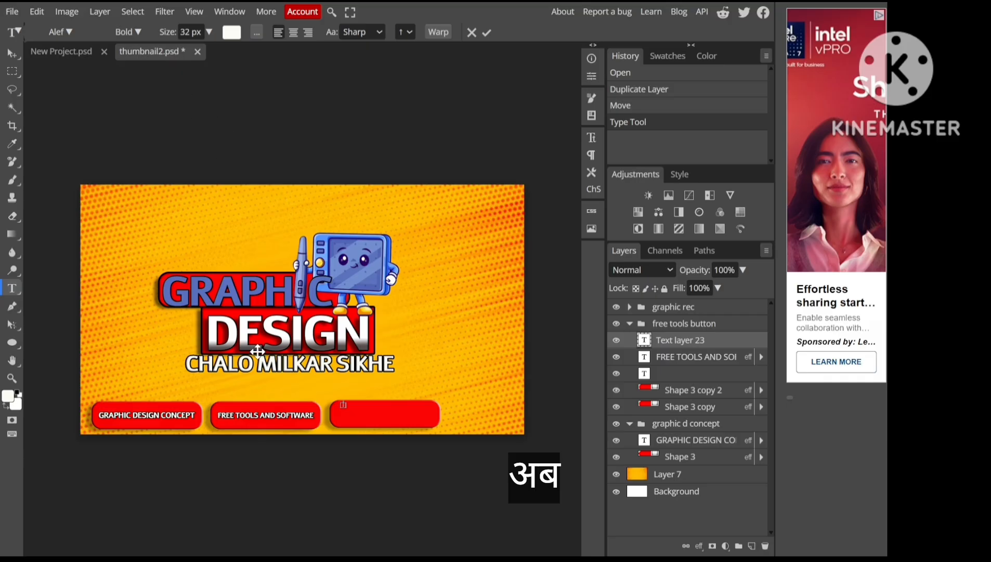
{"action": "type", "text": "EASY AND SIMPLE WAY"}
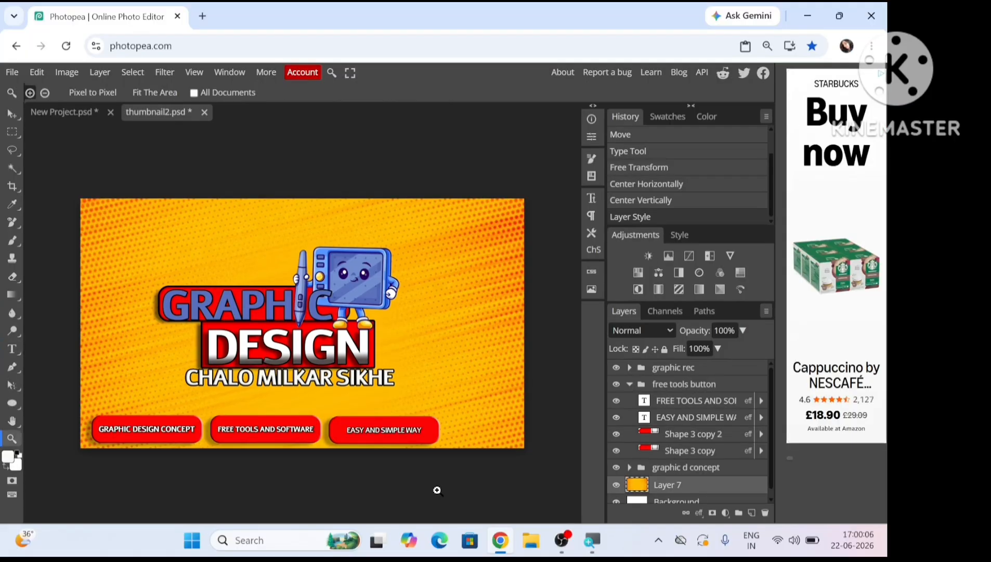
Review the third button's shape and text layers together, and the FREE TOOLS AND SOFTWARE text layer.
{"action": "key", "text": "v"}
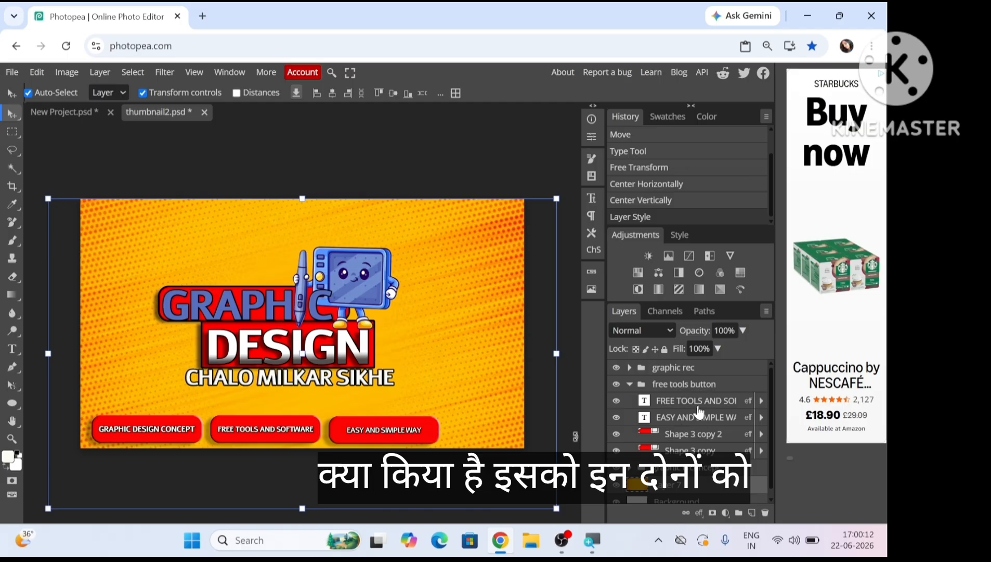
{"action": "left_click", "coordinate": [698, 437]}
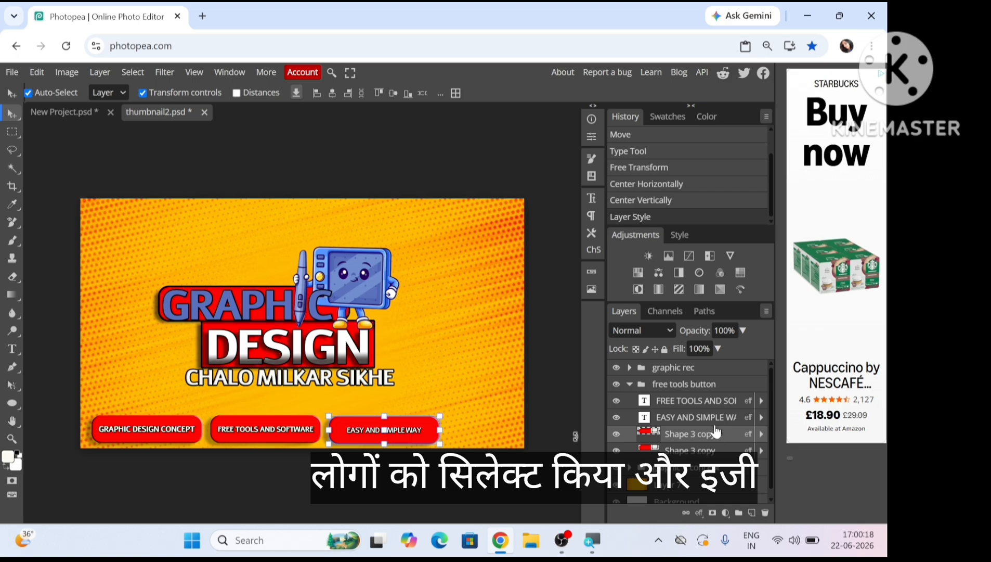
{"action": "left_click", "coordinate": [714, 422], "text": "ctrl"}
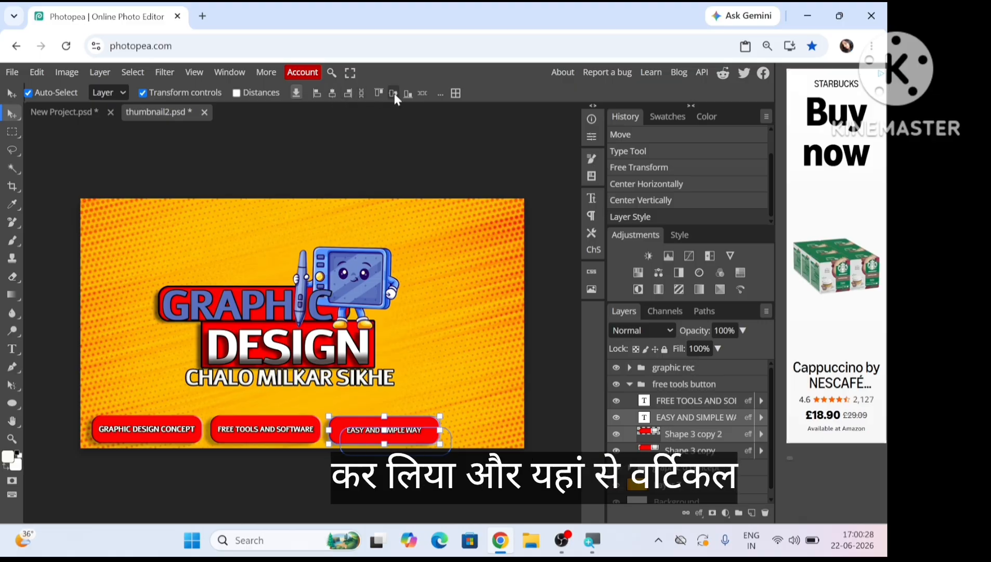
{"action": "left_click", "coordinate": [470, 346]}
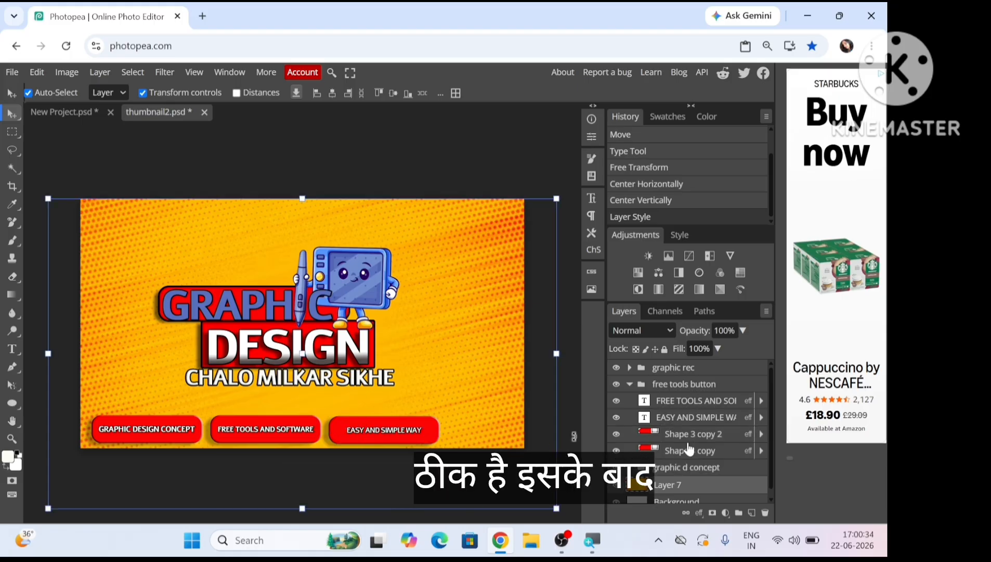
{"action": "left_click", "coordinate": [728, 402]}
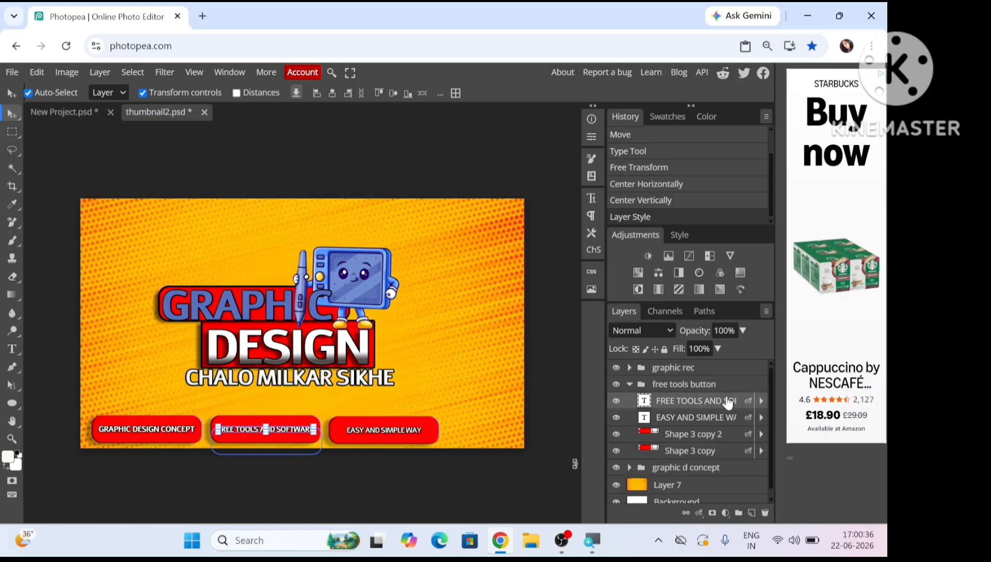
{"action": "left_click", "coordinate": [497, 378]}
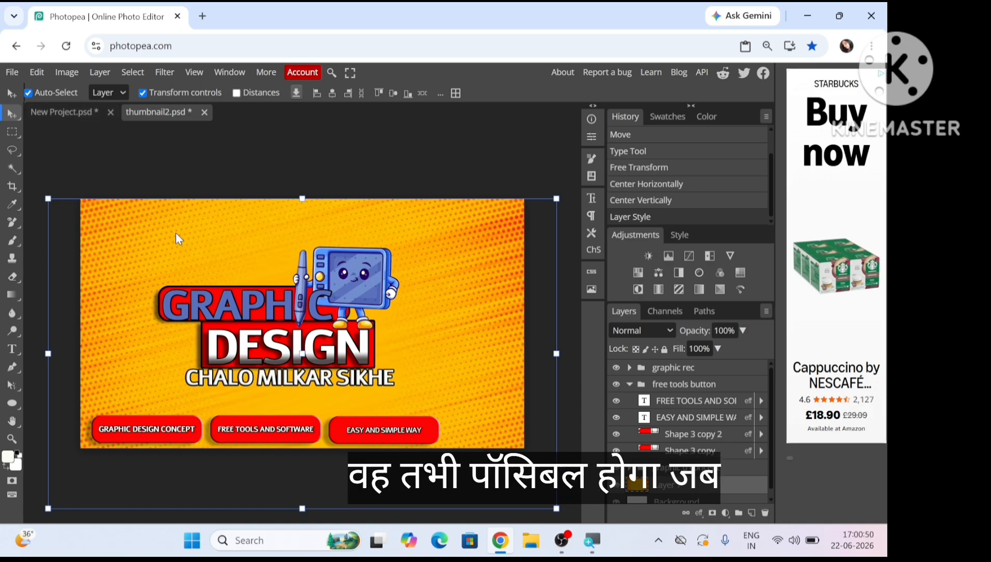
Save the edited thumbnail2 smart object back into the project and close thumbnail2.psd.
{"action": "left_click", "coordinate": [13, 72]}
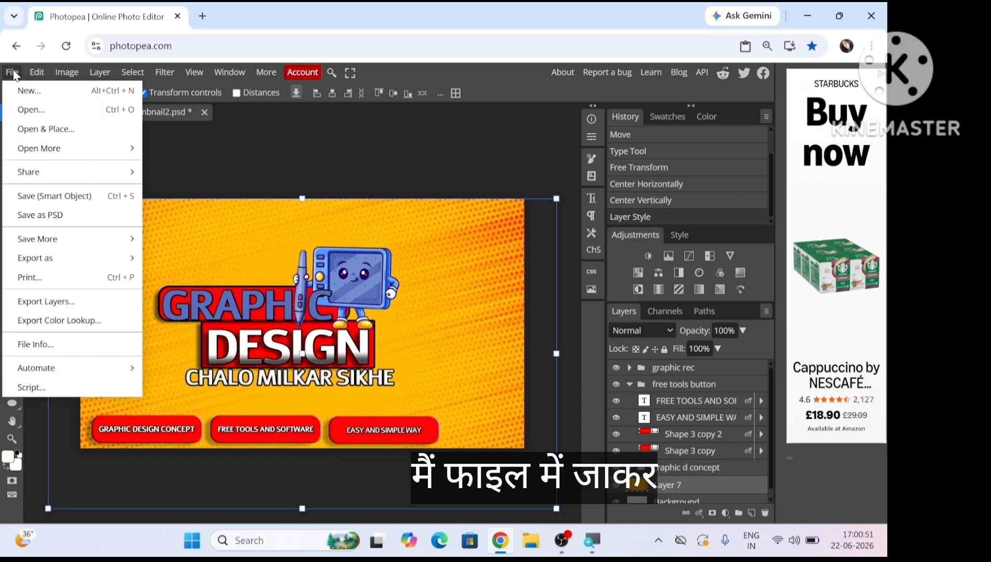
{"action": "left_click", "coordinate": [39, 198]}
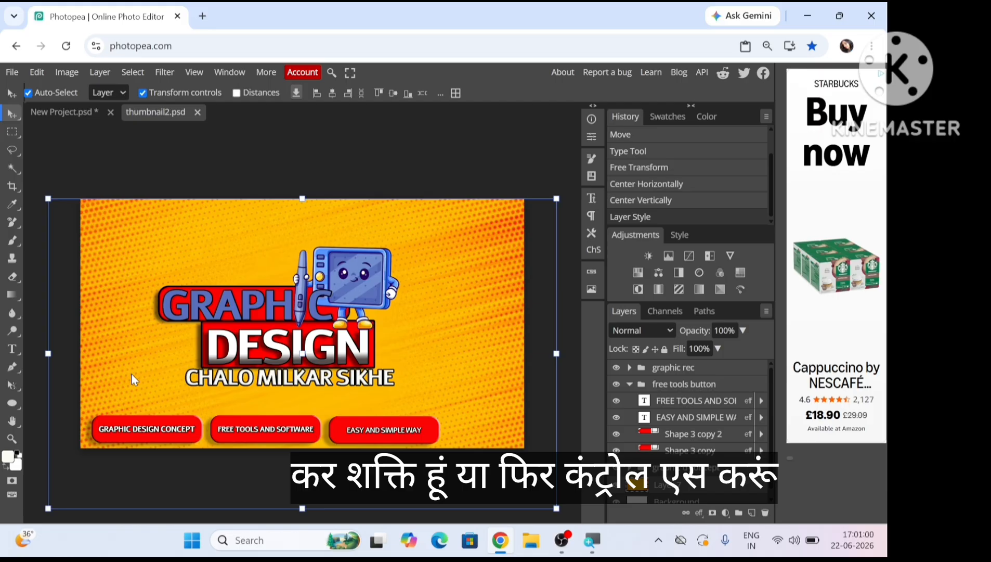
{"action": "key", "text": "ctrl+s"}
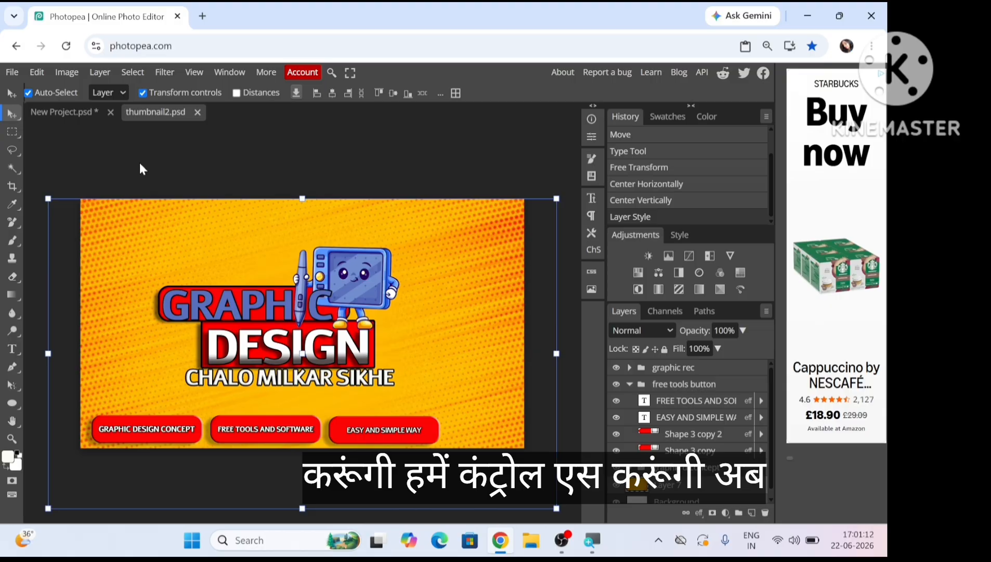
{"action": "left_click", "coordinate": [197, 113]}
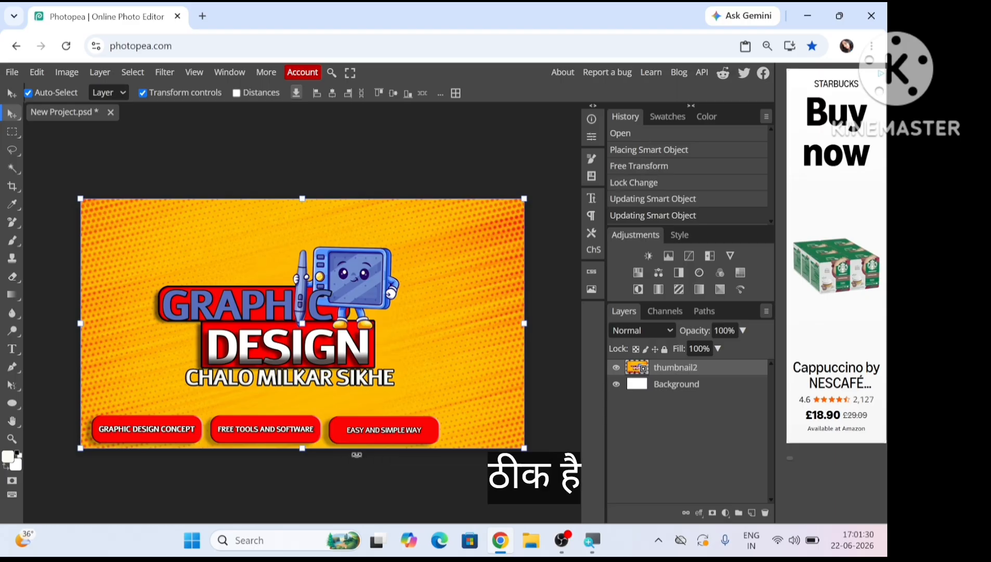
Start Free Transform on the thumbnail2 layer and switch the editor to full screen.
{"action": "key", "text": "ctrl+t"}
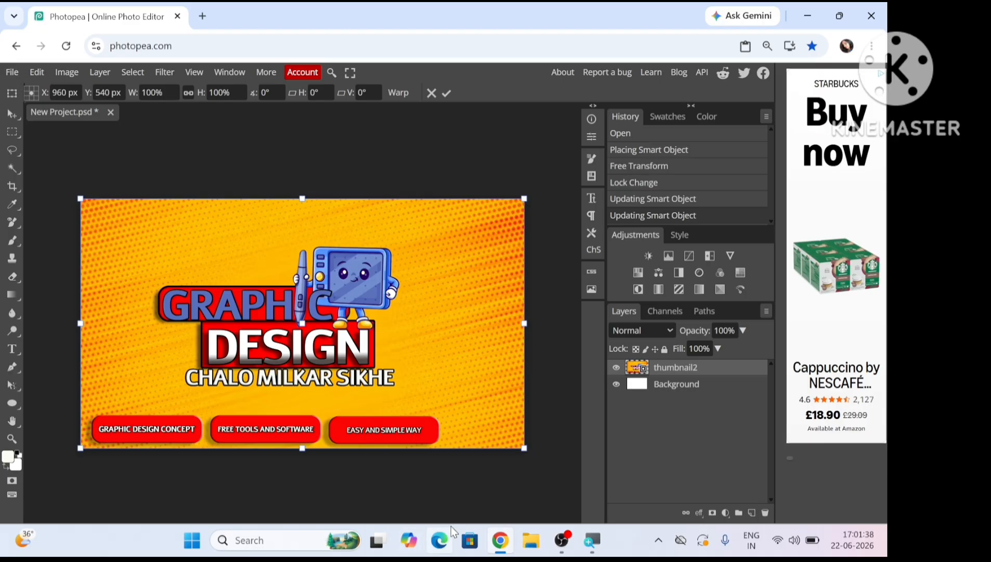
{"action": "left_click", "coordinate": [351, 72]}
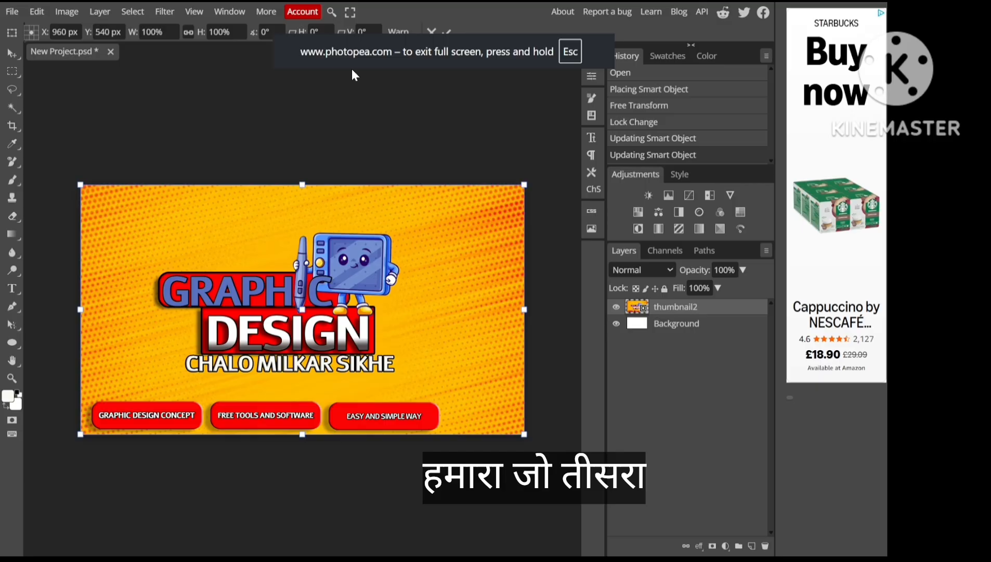
Save the project as a PSD in the Desktop folder under the file name New Project3.
{"action": "left_click", "coordinate": [11, 16]}
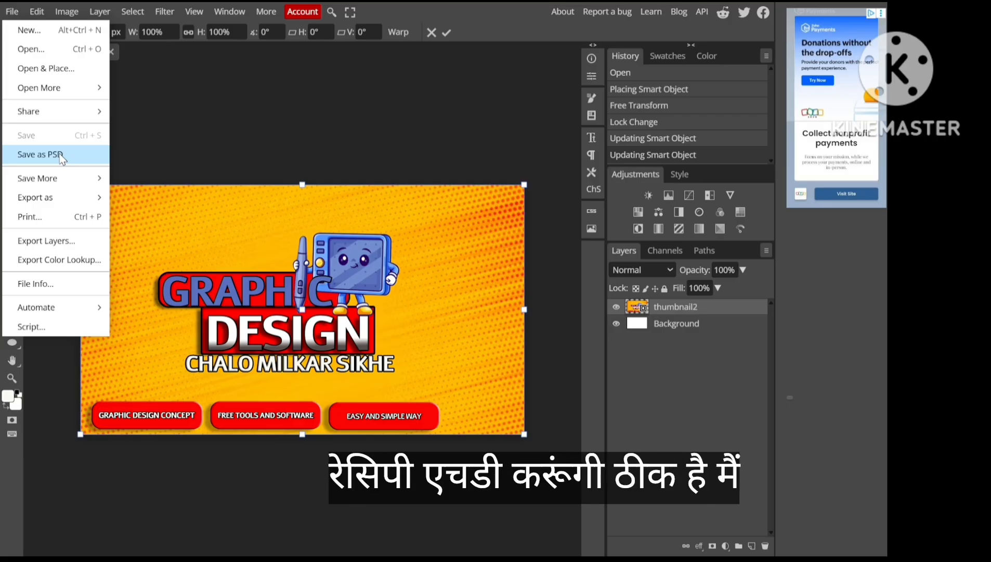
{"action": "left_click", "coordinate": [41, 154]}
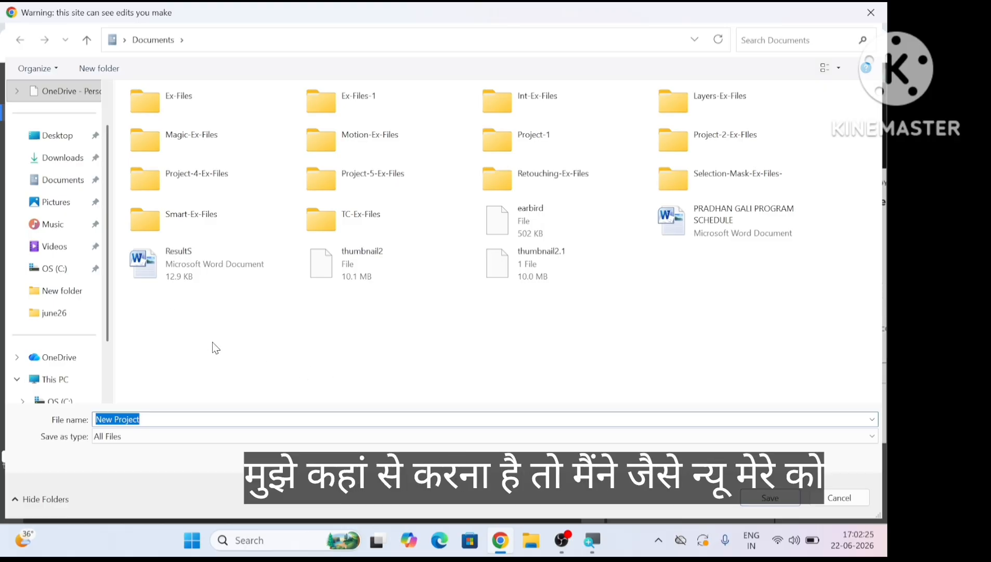
{"action": "left_click", "coordinate": [69, 144]}
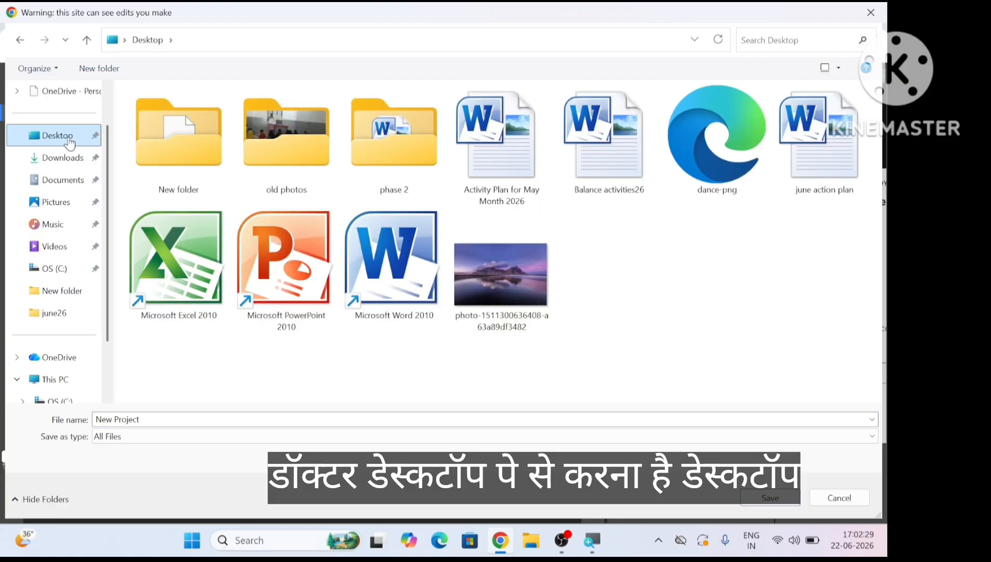
{"action": "left_click", "coordinate": [157, 420]}
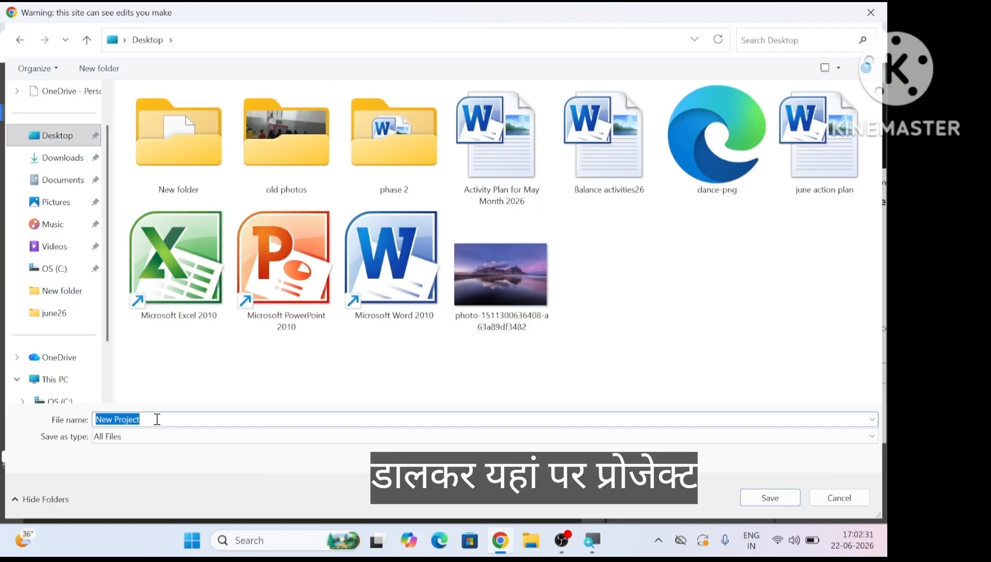
{"action": "left_click", "coordinate": [157, 419]}
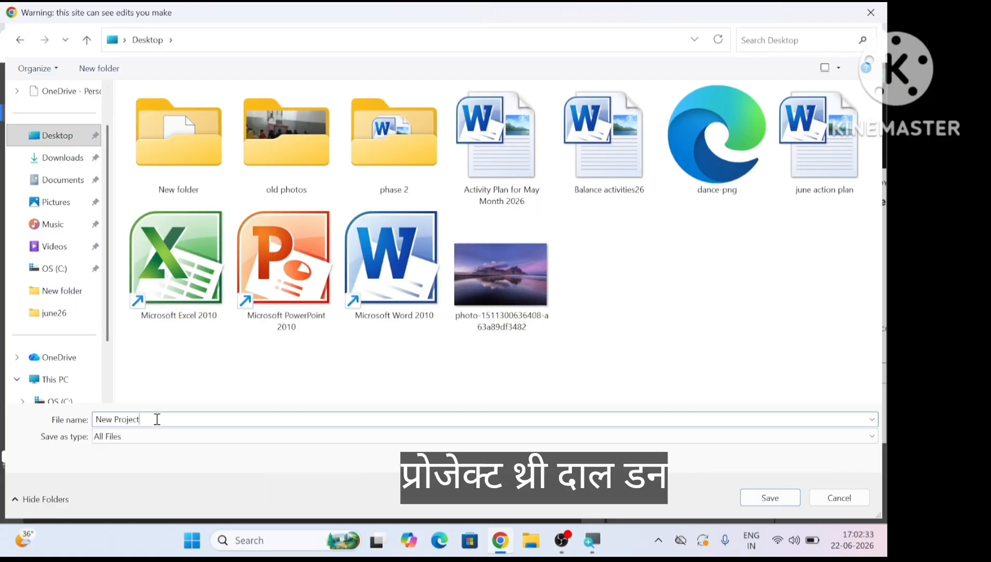
{"action": "type", "text": "3"}
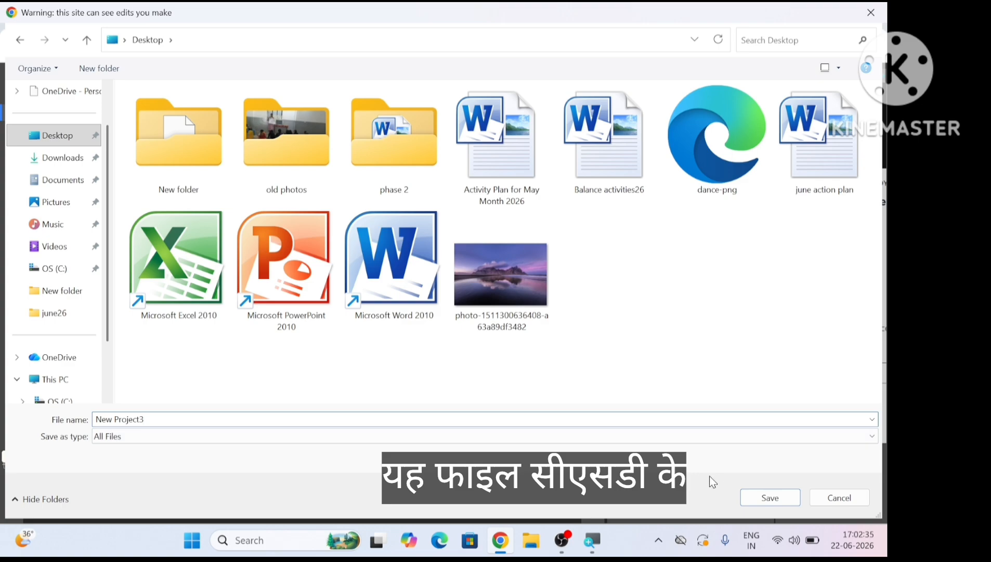
{"action": "left_click", "coordinate": [770, 497]}
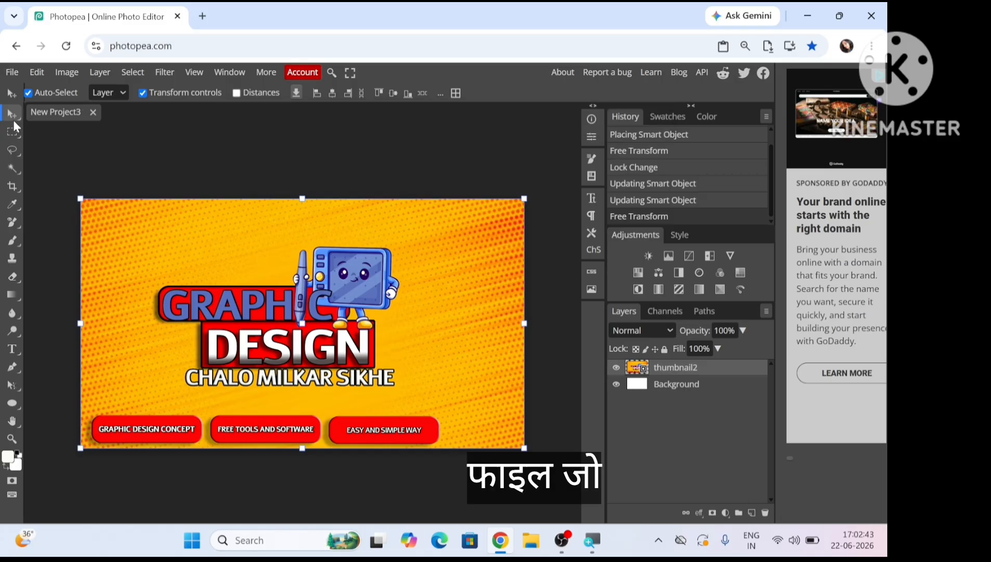
Open the saved New Project3 file from the Desktop to check it.
{"action": "left_click", "coordinate": [10, 77]}
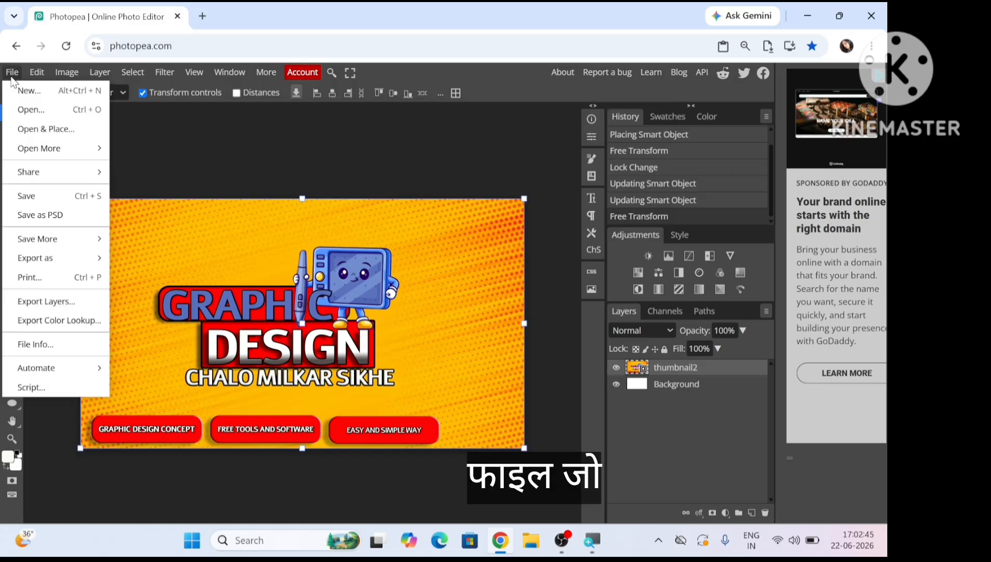
{"action": "mouse_move", "coordinate": [35, 176]}
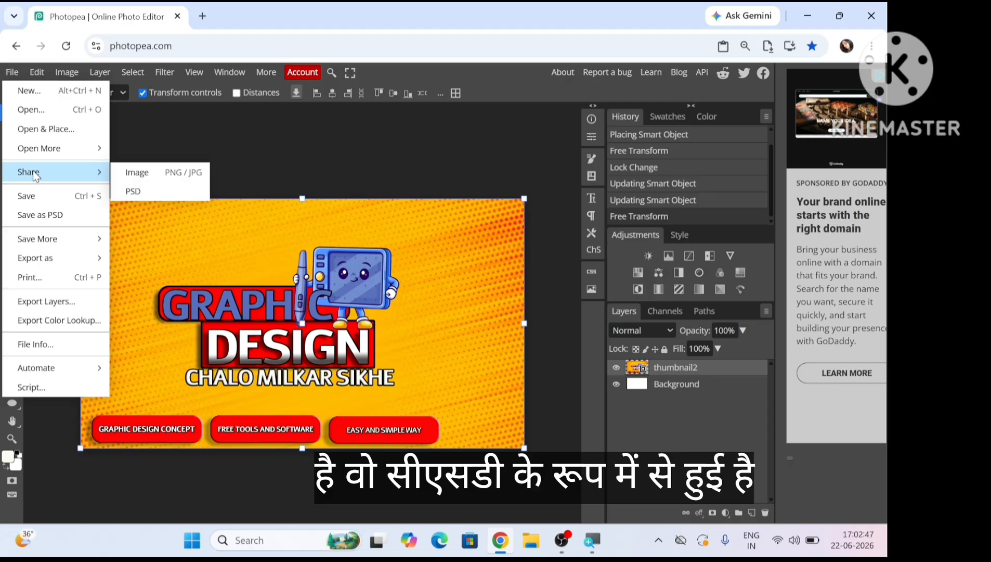
{"action": "left_click", "coordinate": [28, 109]}
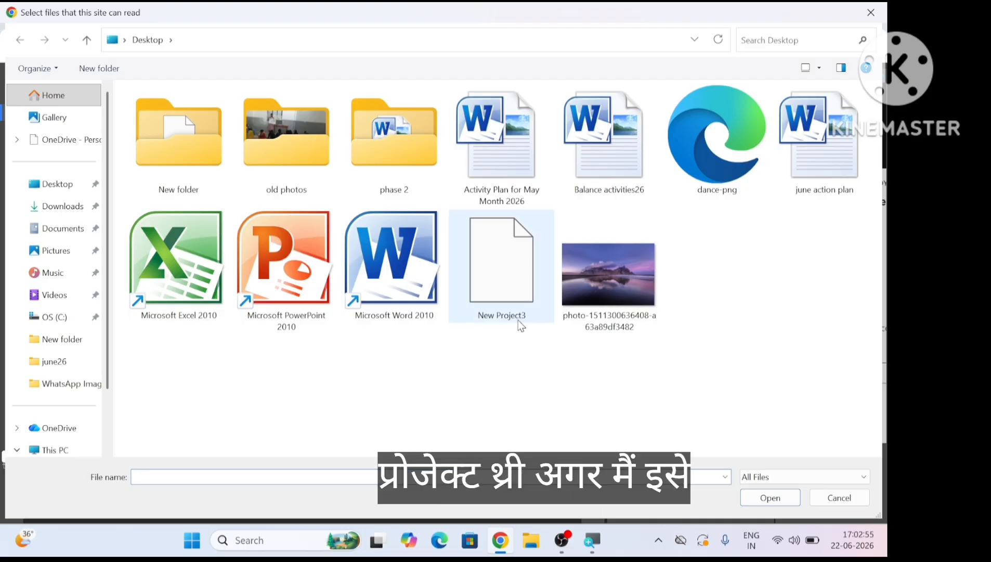
{"action": "left_click", "coordinate": [512, 257]}
{"action": "left_click", "coordinate": [778, 497]}
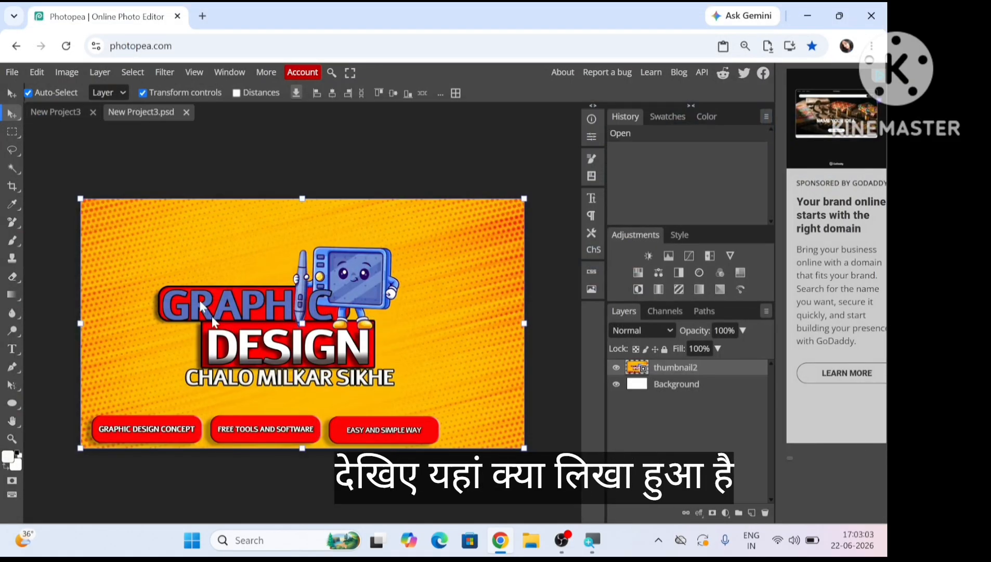
Return to the original New Project3 document for comparison and close the reopened New Project3.psd.
{"action": "left_click", "coordinate": [68, 106]}
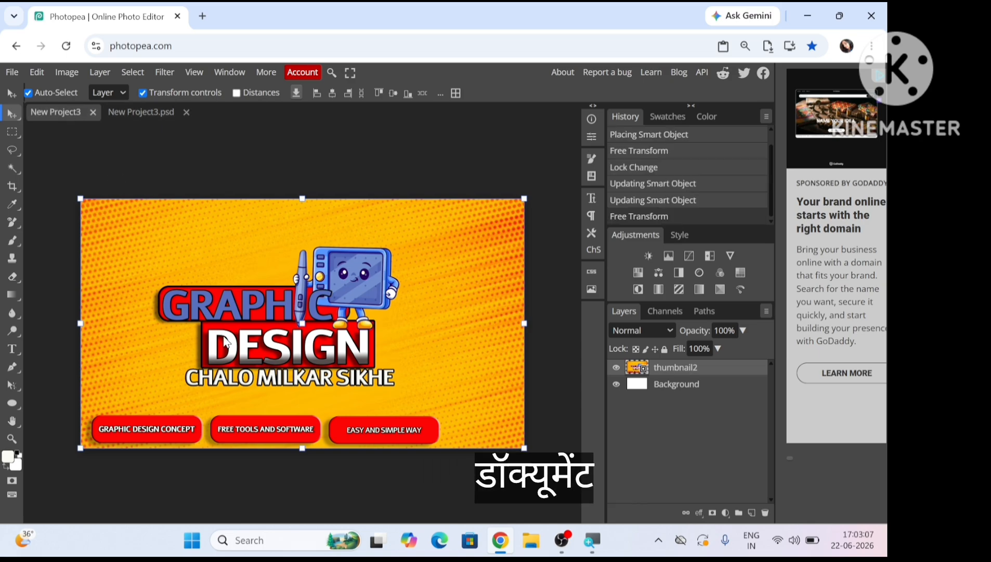
{"action": "left_click", "coordinate": [186, 113]}
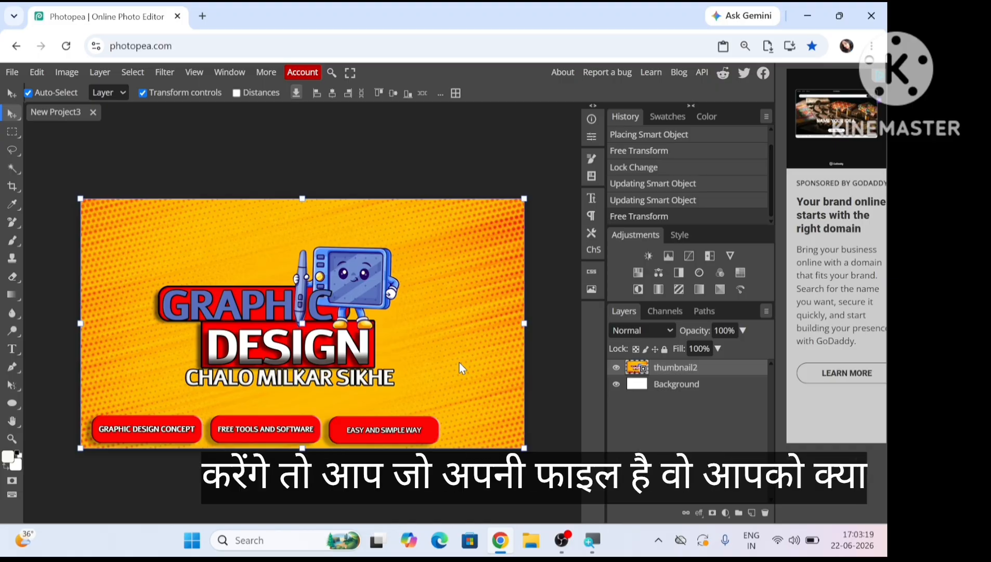
{"action": "left_click", "coordinate": [11, 71]}
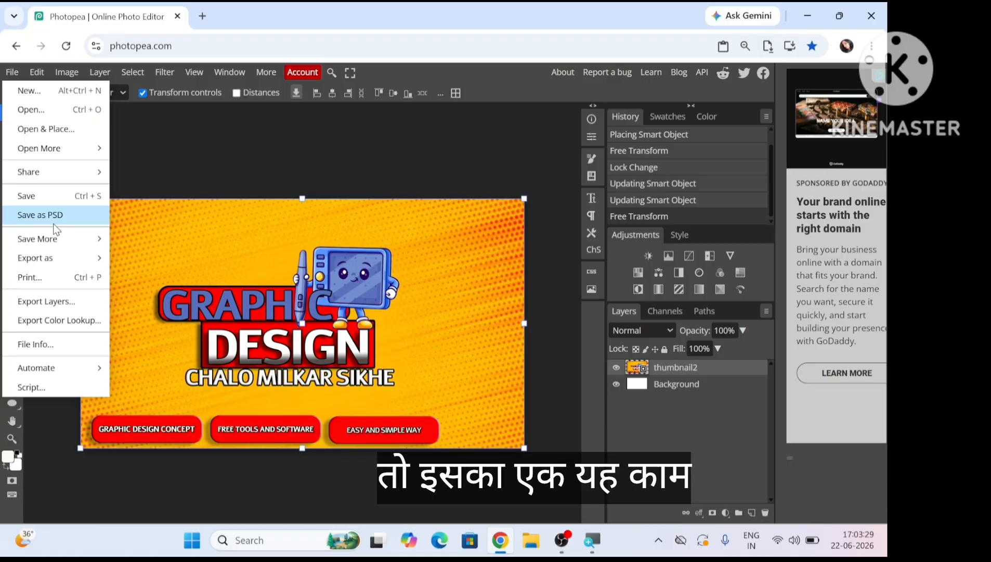
{"action": "left_click", "coordinate": [350, 73]}
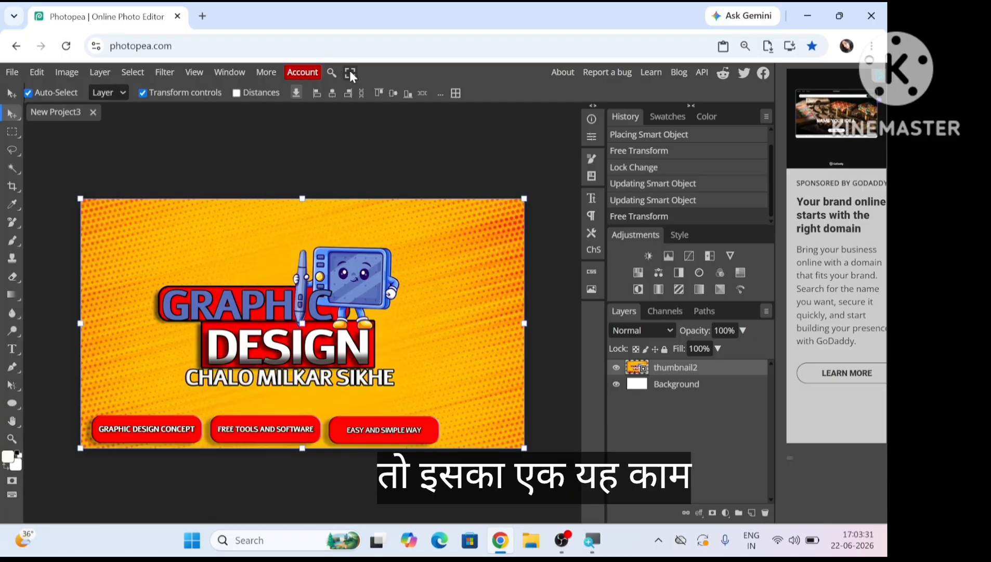